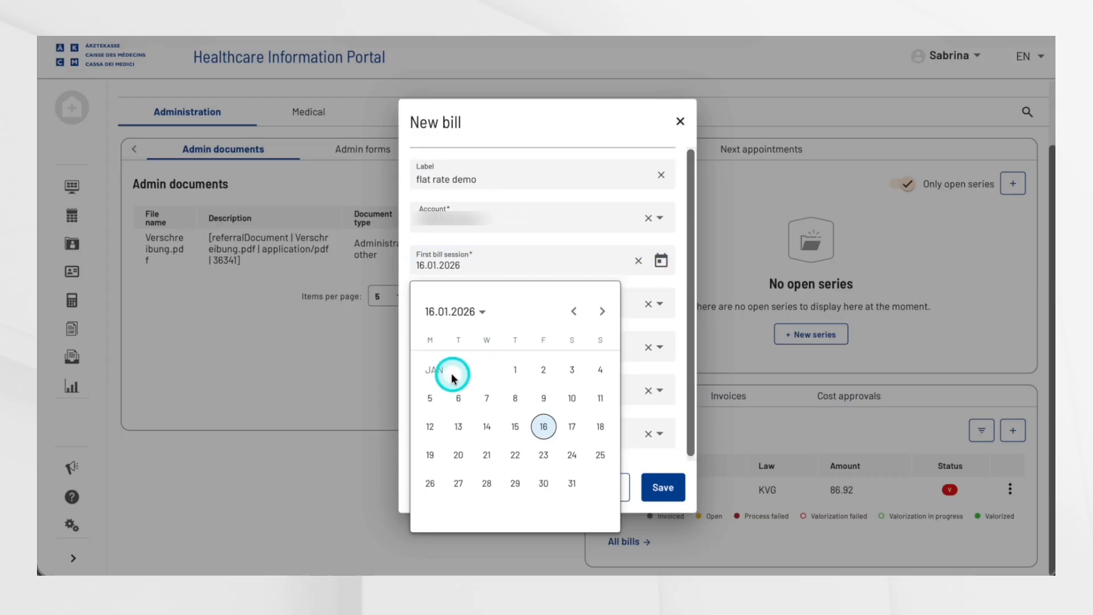
Step: Save the new bill "flat rate demo" and open the Ambulatory Flatrate wizard for its session
click(663, 488)
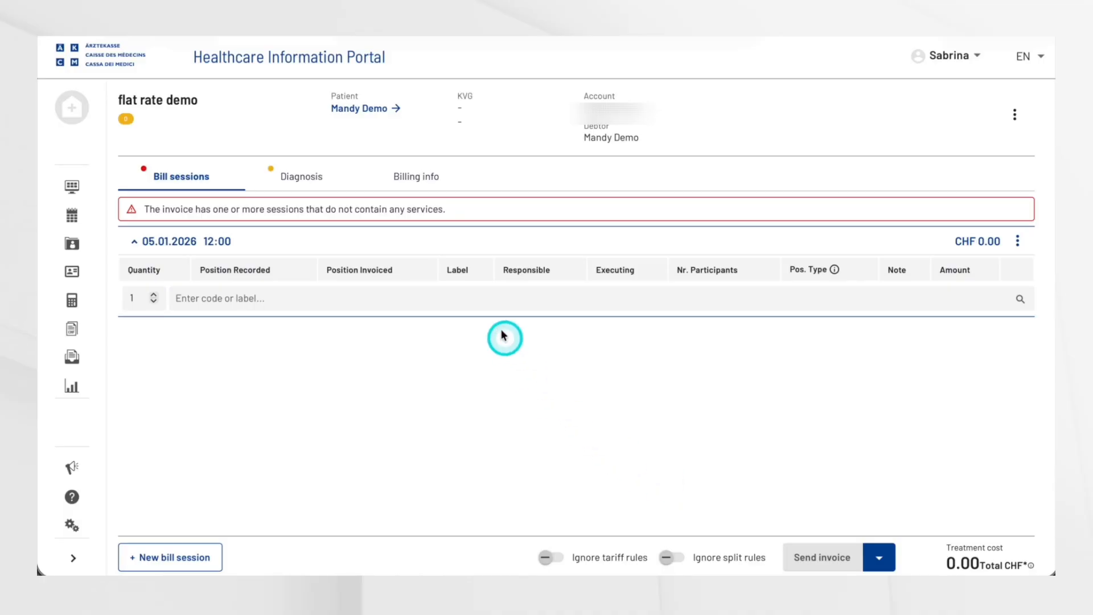
click(489, 299)
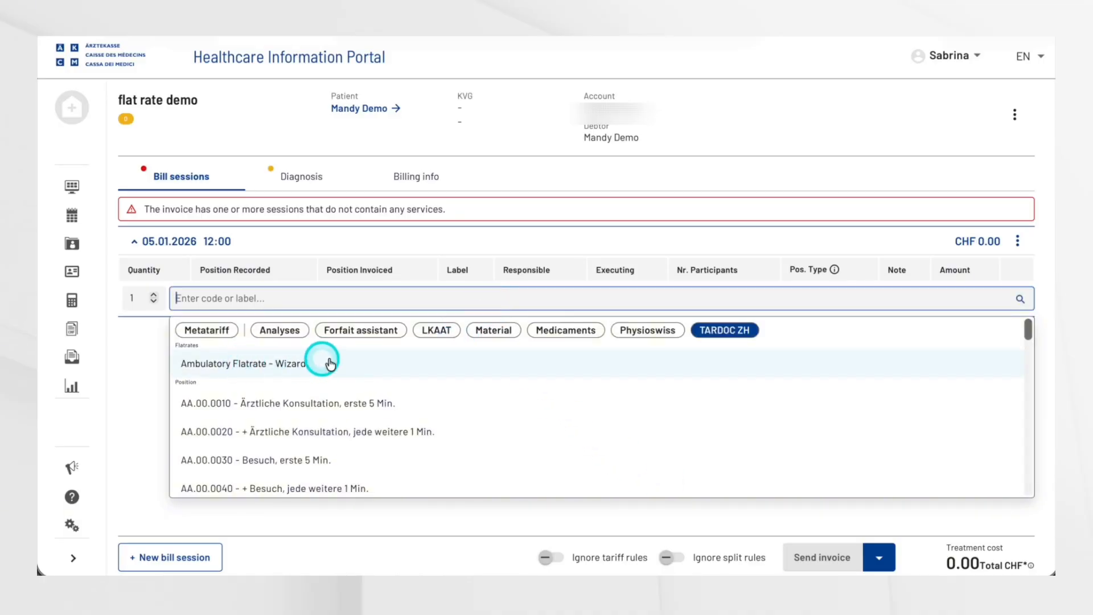
click(309, 364)
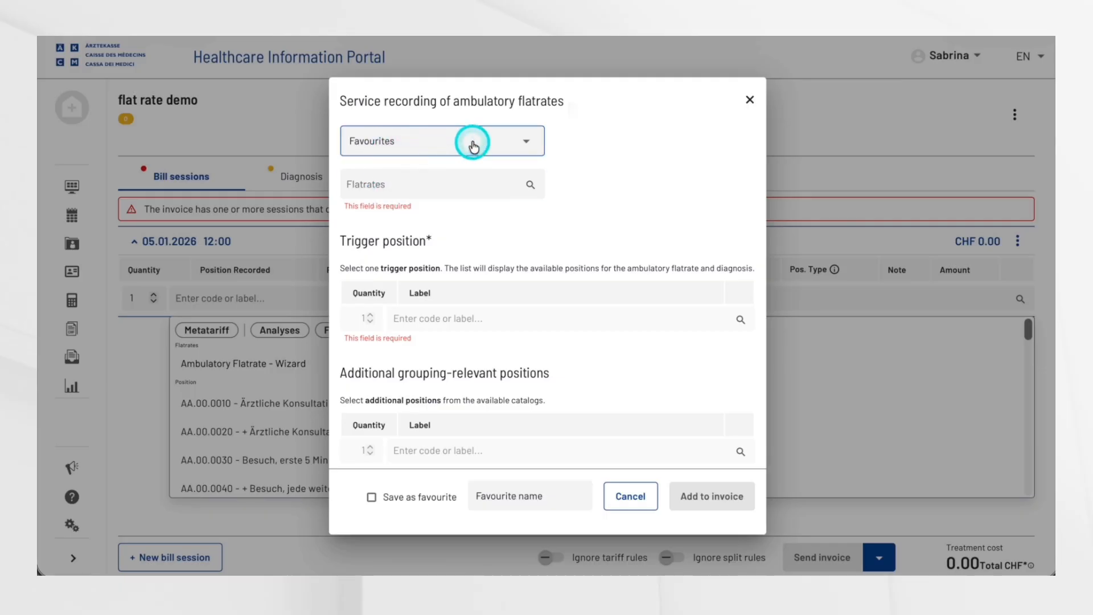
Step: Choose flatrate C02.15C - Katarakt-Eingriff and set the diagnosis to H25.0 Cataracta senilis incipiens
click(416, 183)
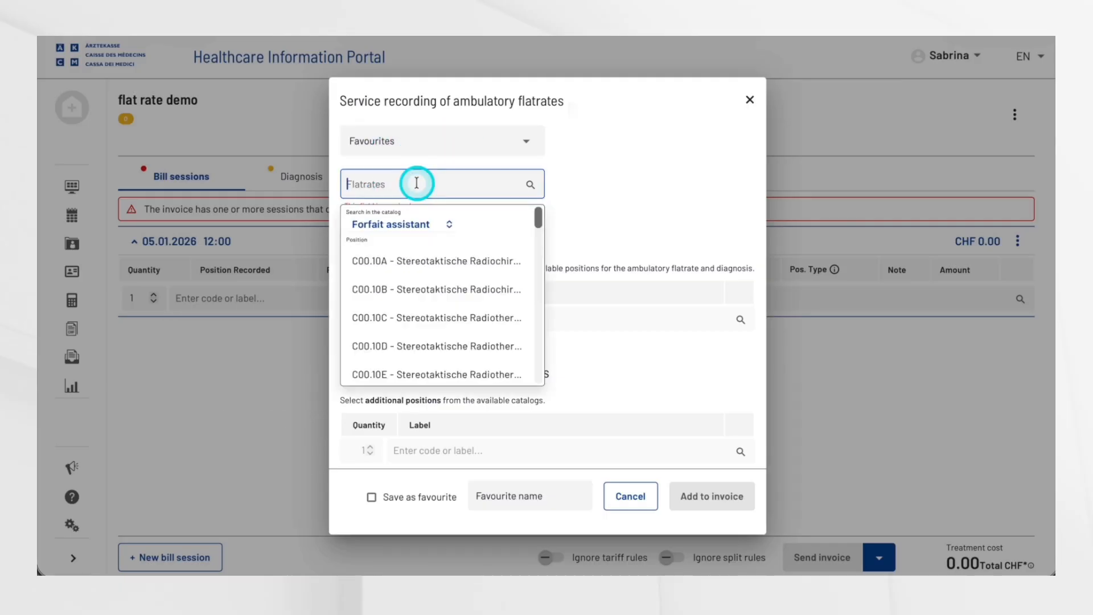
text(c02)
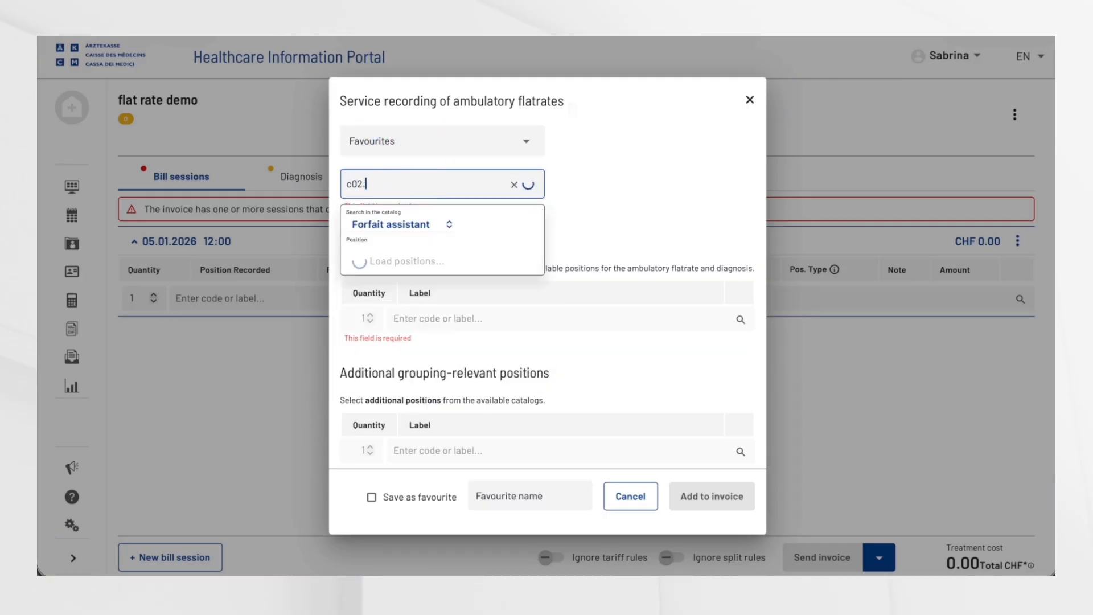
text(.15)
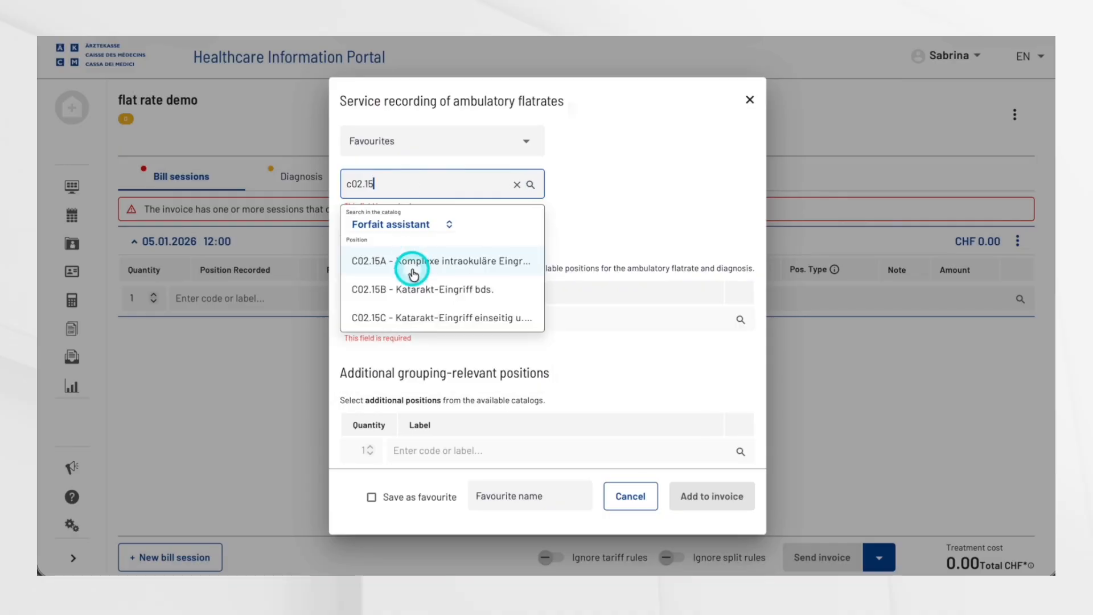
click(428, 317)
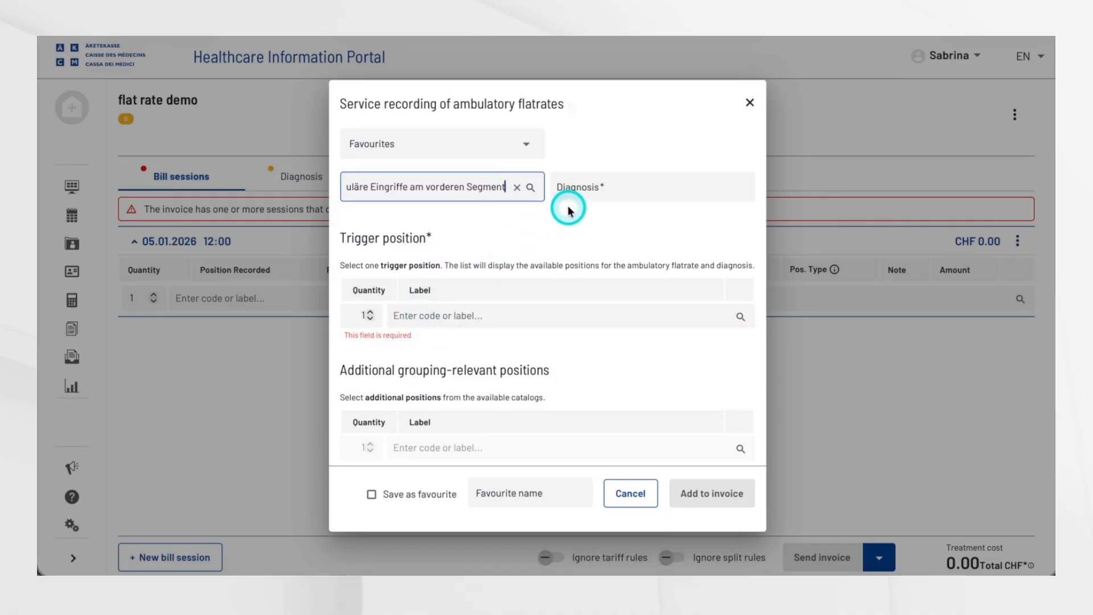
click(576, 189)
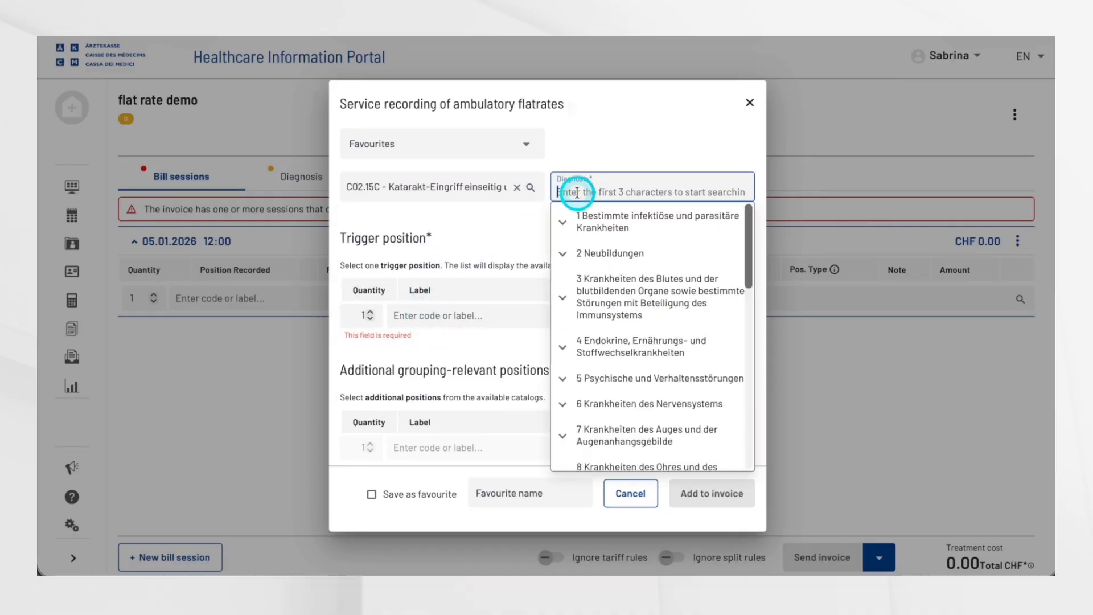
text(H25)
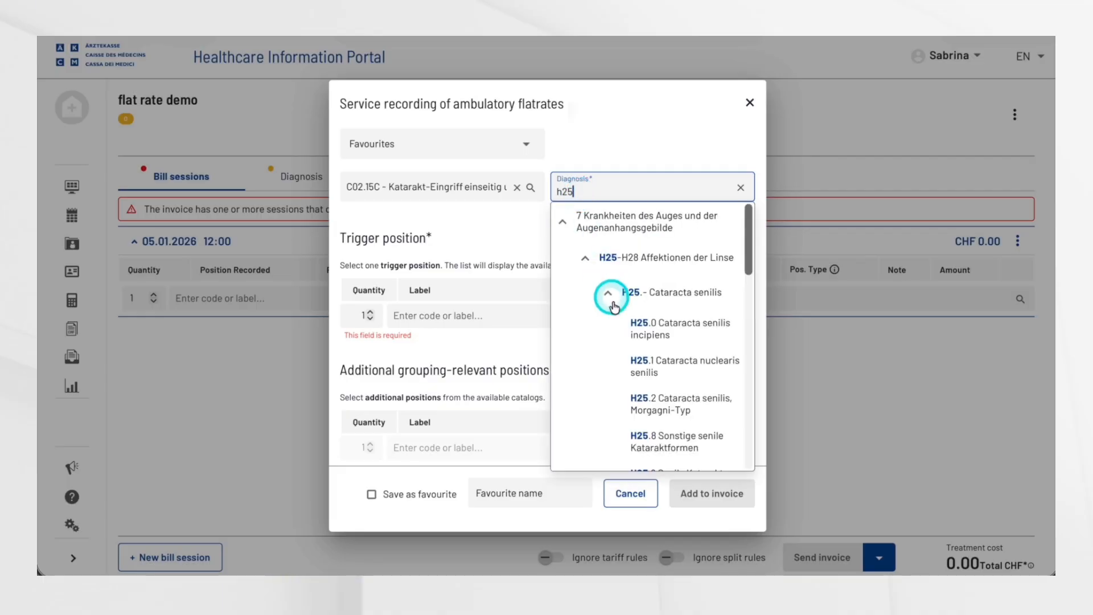
click(625, 325)
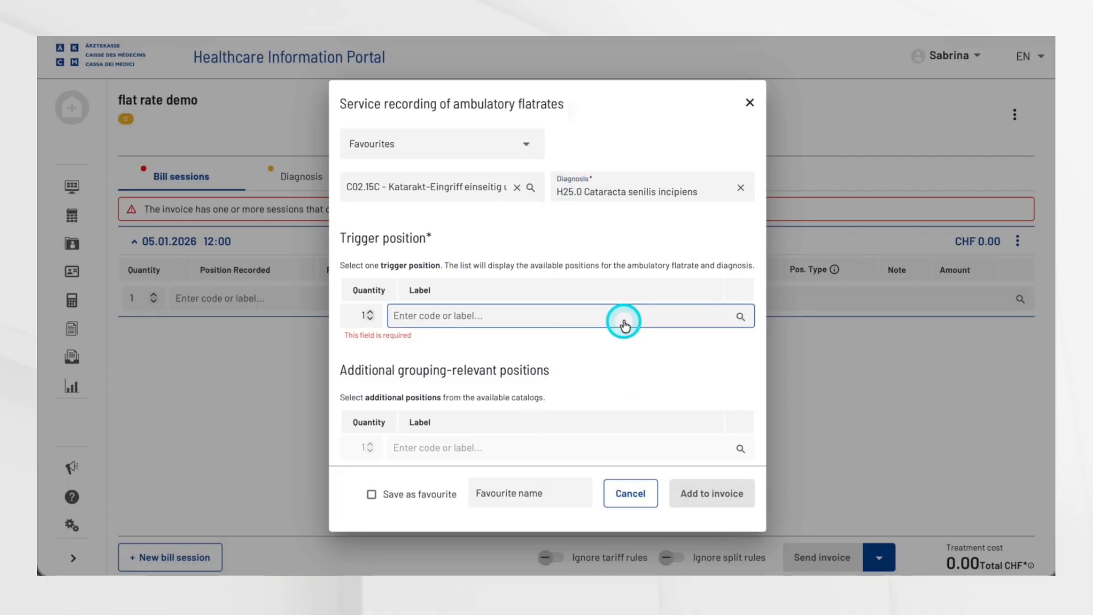
Step: Add C02.CN.0040 - Extractio lentis/Phakoemulsifikation as the trigger position and set its body side to Left
click(566, 317)
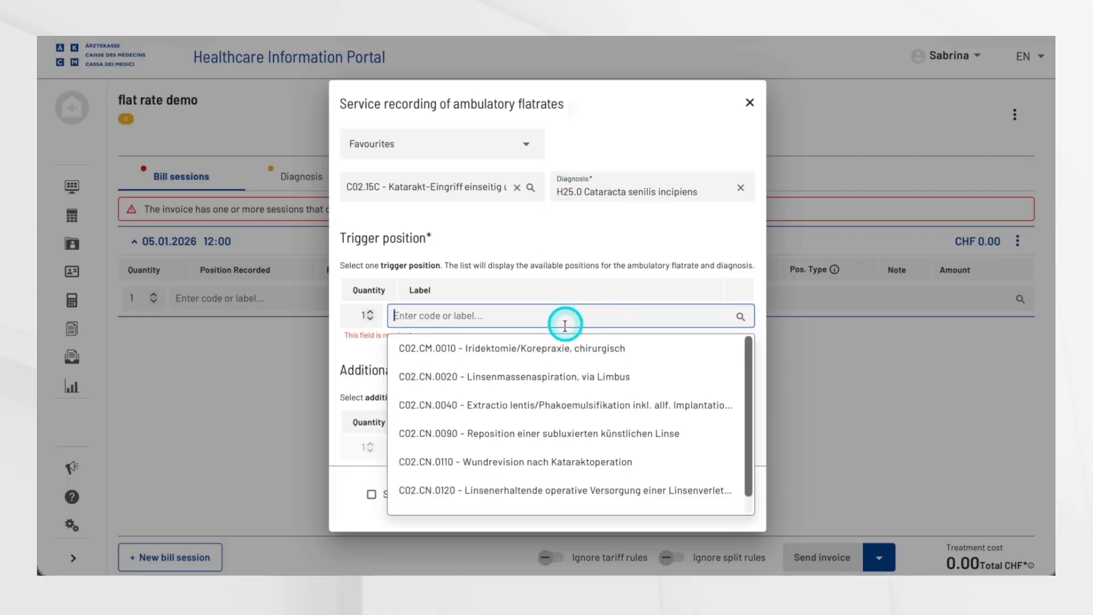
click(556, 405)
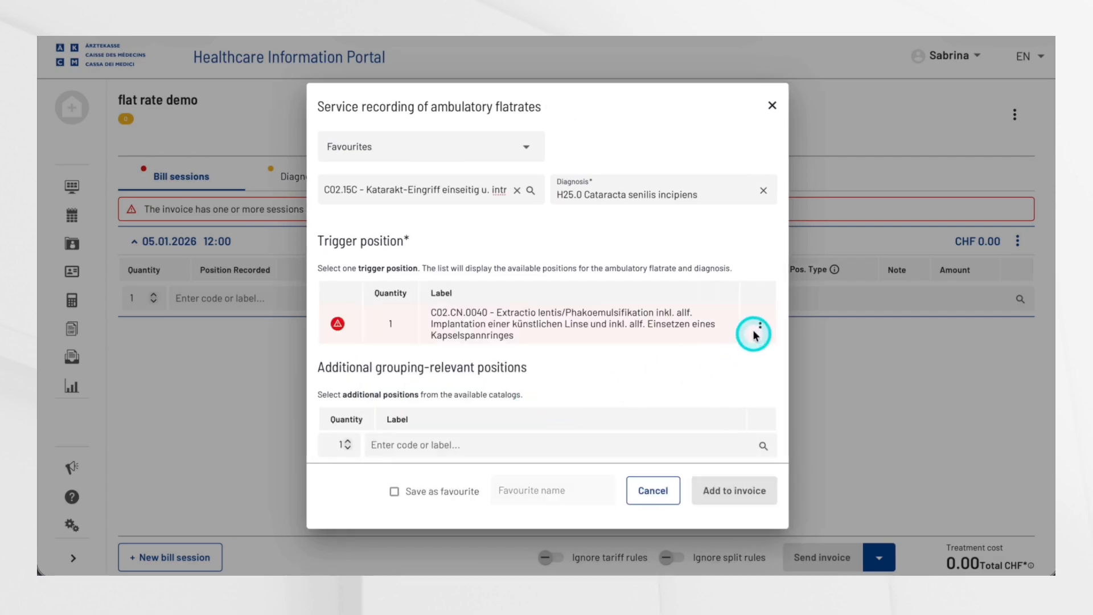
click(764, 324)
click(763, 342)
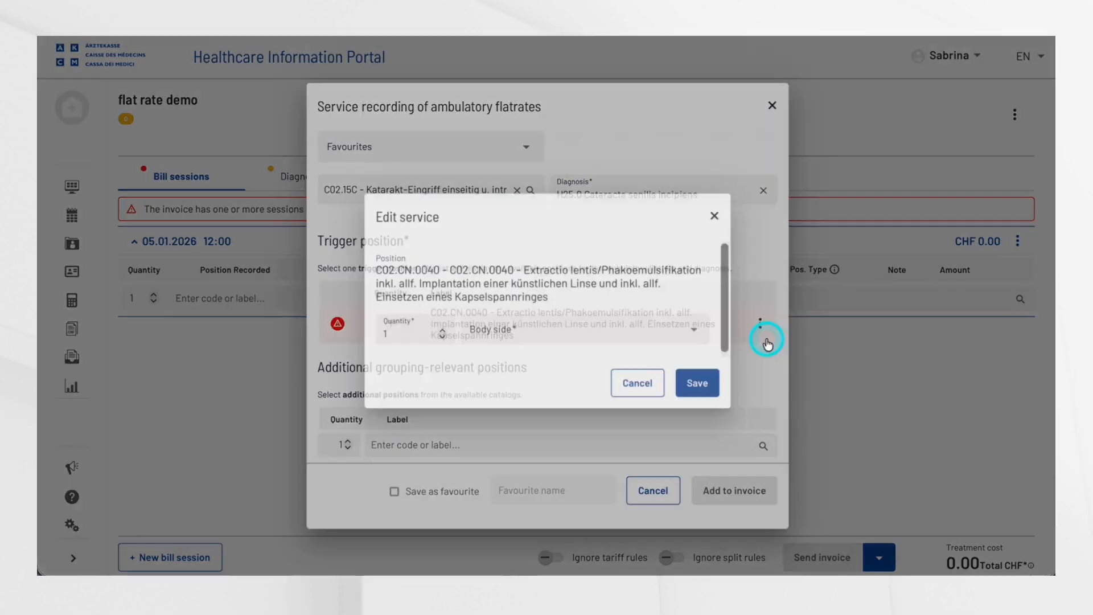
click(651, 340)
click(648, 365)
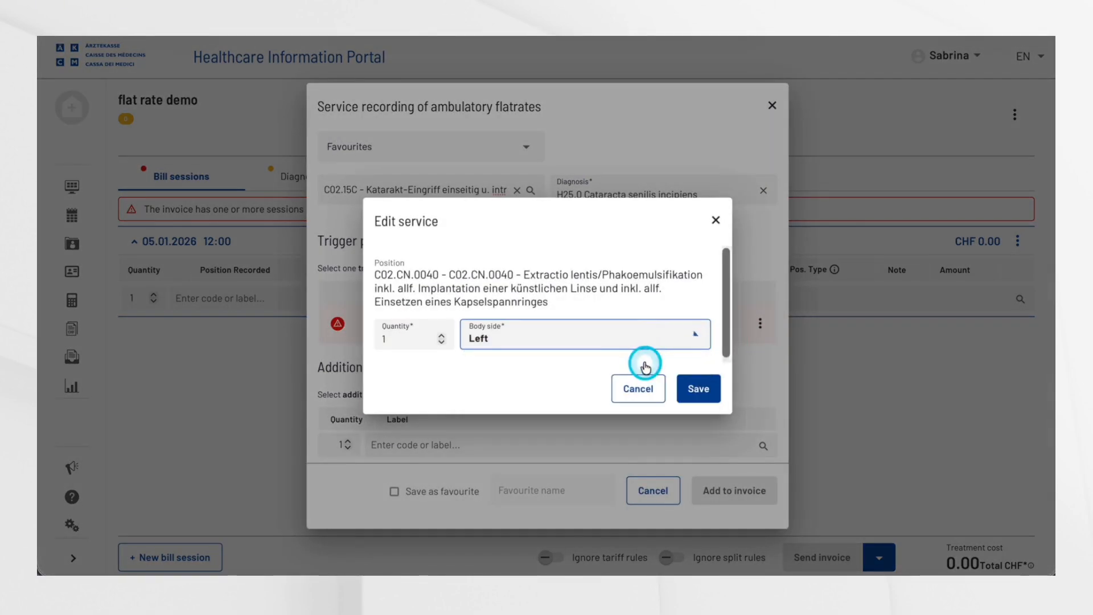
click(694, 383)
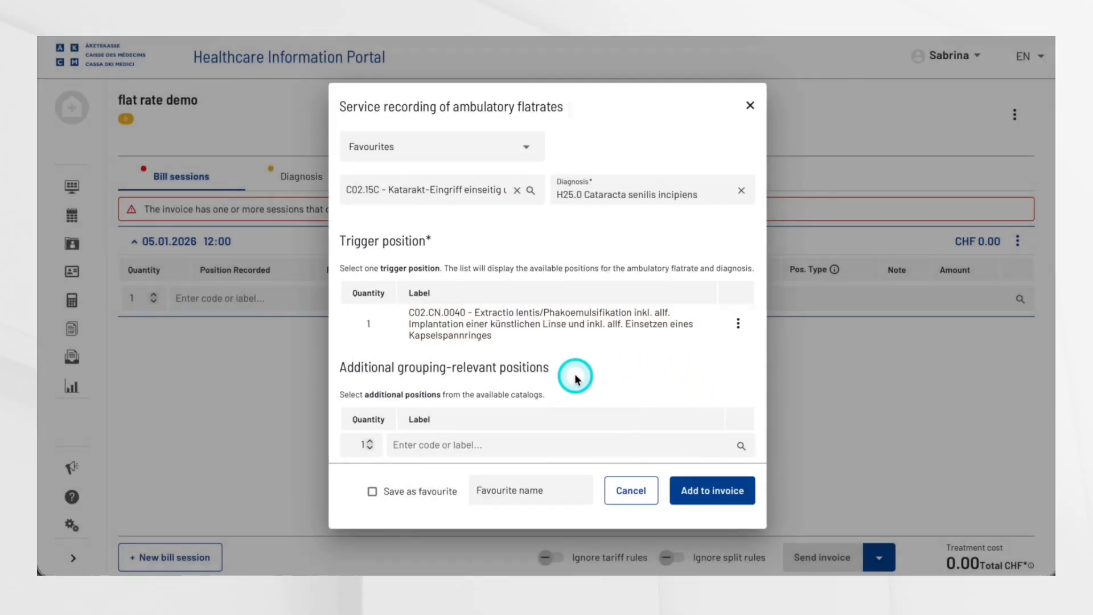
Step: Browse the catalogs available for additional grouping-relevant positions, switching from LKAAT to Medicaments
click(519, 440)
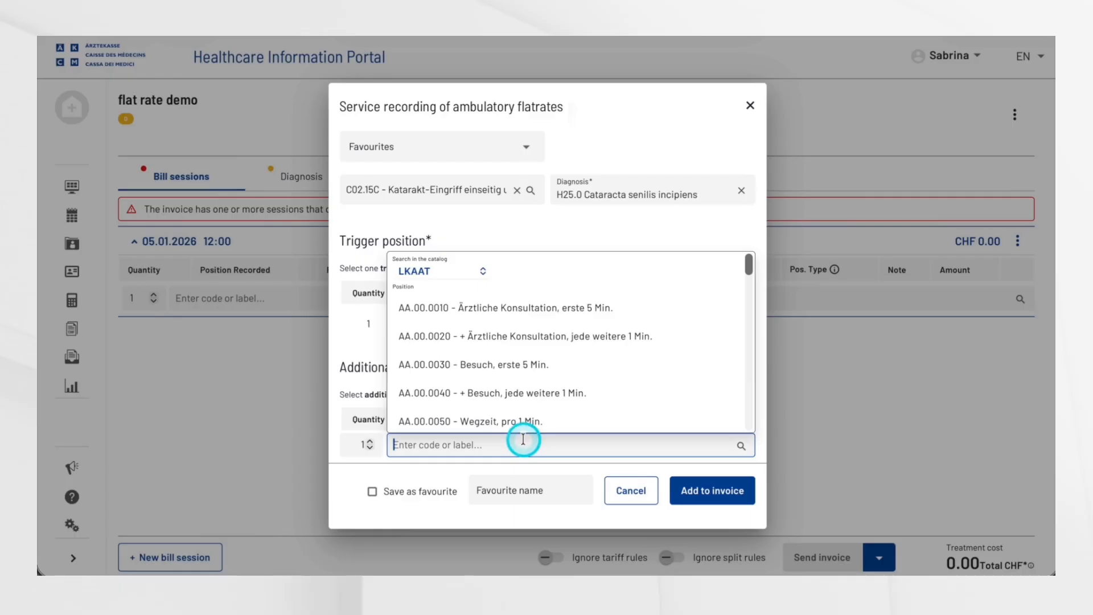
click(483, 272)
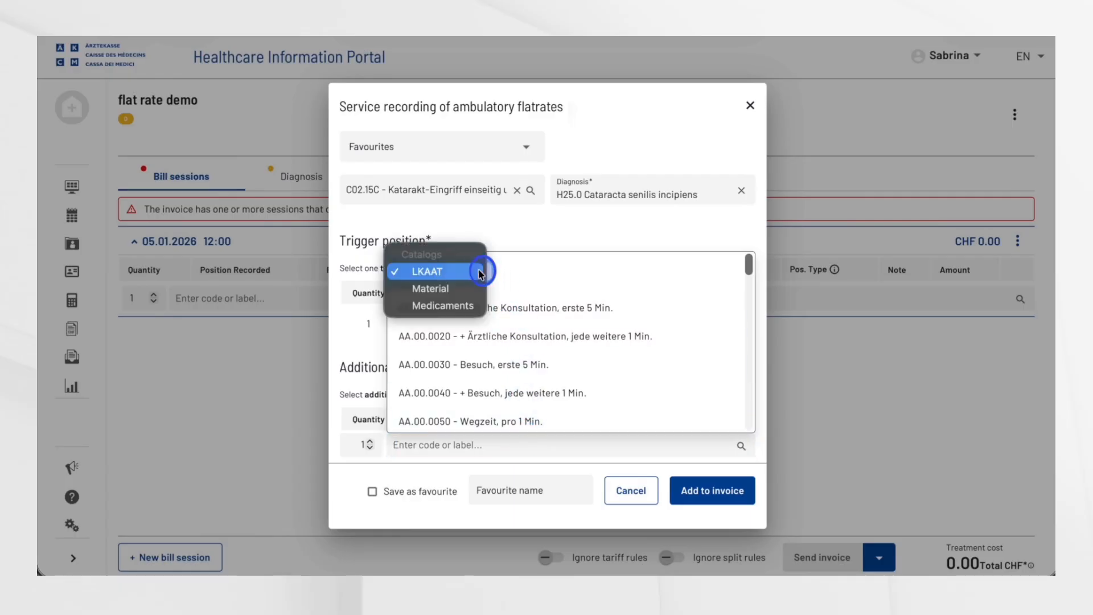
click(464, 305)
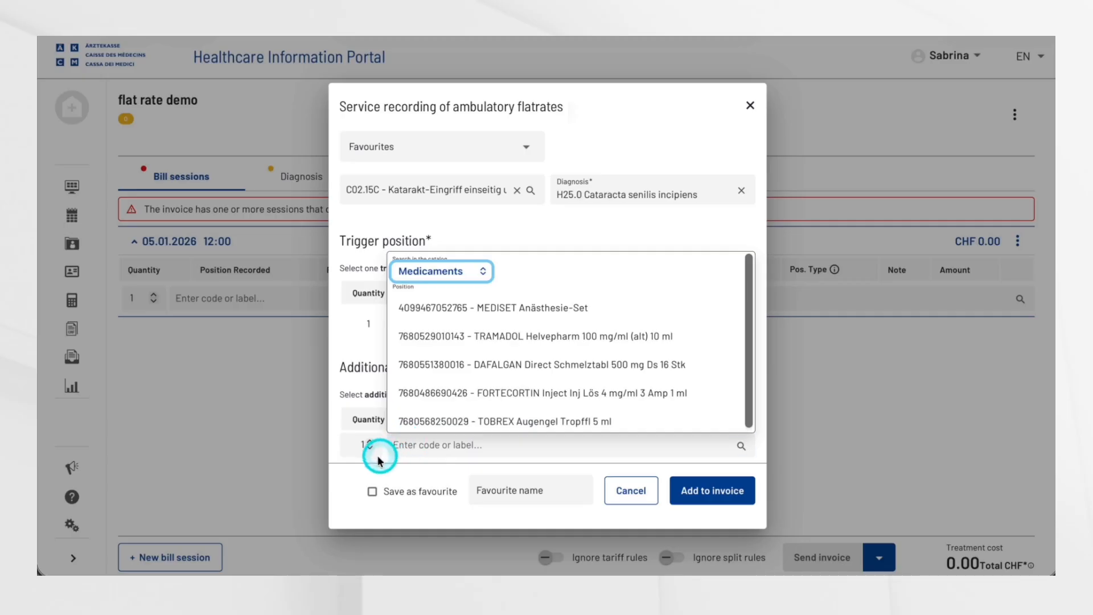
click(341, 468)
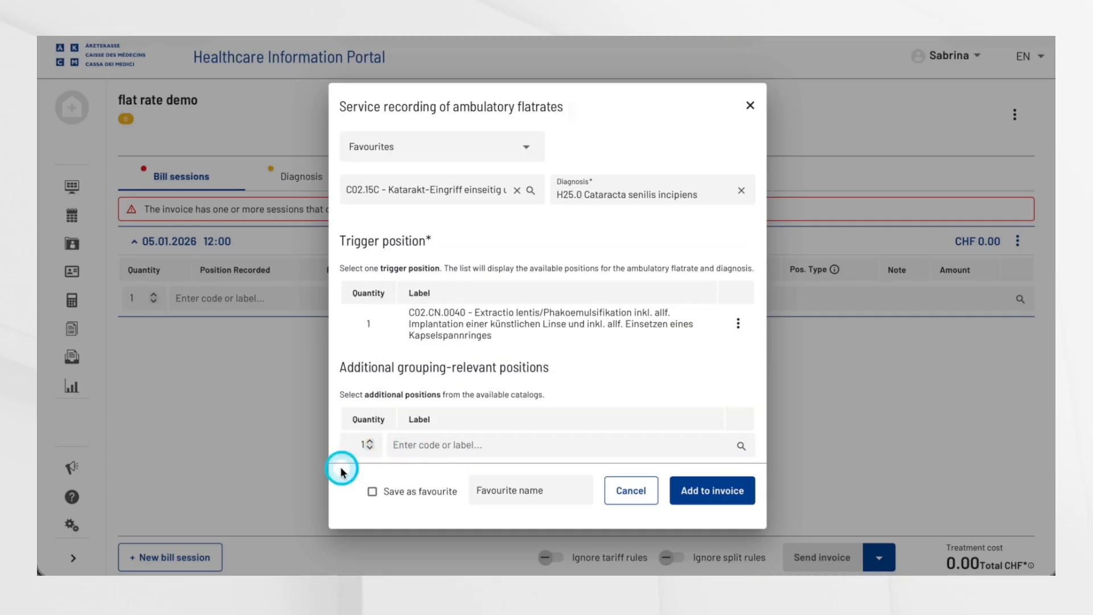
Step: Save the flatrate configuration as a favourite named Katarakt1 and add it to the invoice
click(370, 492)
click(507, 489)
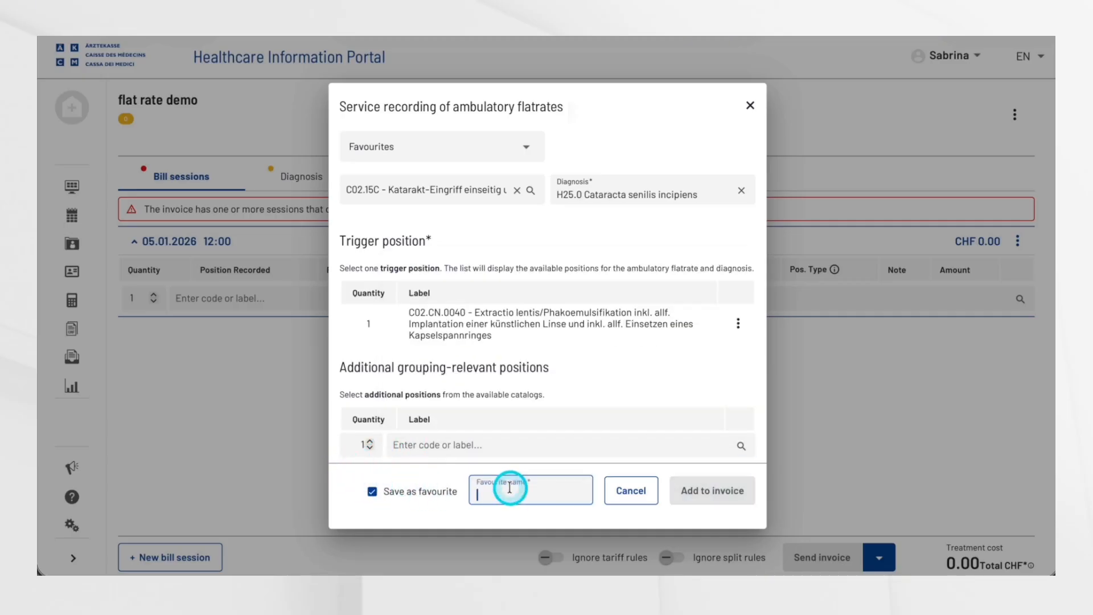
text(Katarakt1)
click(692, 494)
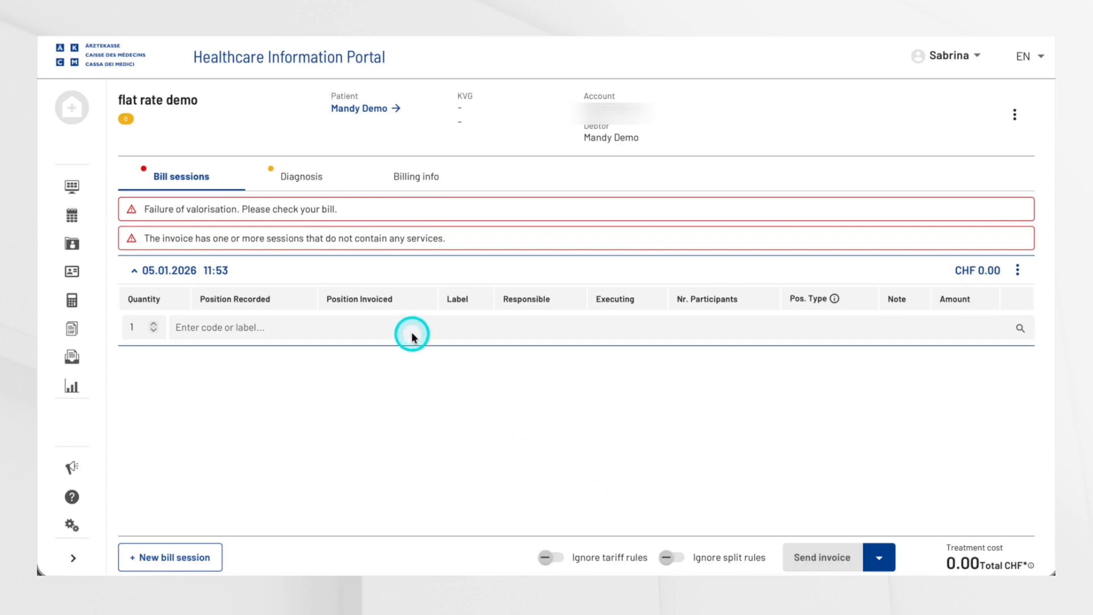
Step: Search the LKAAT catalog for "c02.cn" and select position C02.CN.0040 - Extractio lentis/Phakoemulsifikation for the bill session
click(411, 330)
click(437, 362)
click(441, 363)
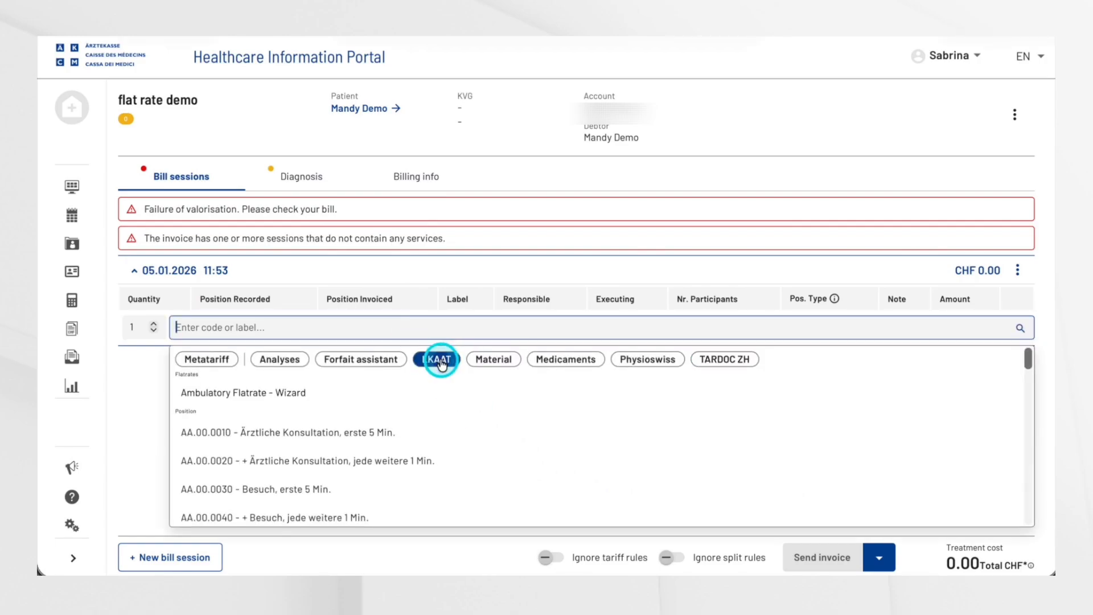
text(c)
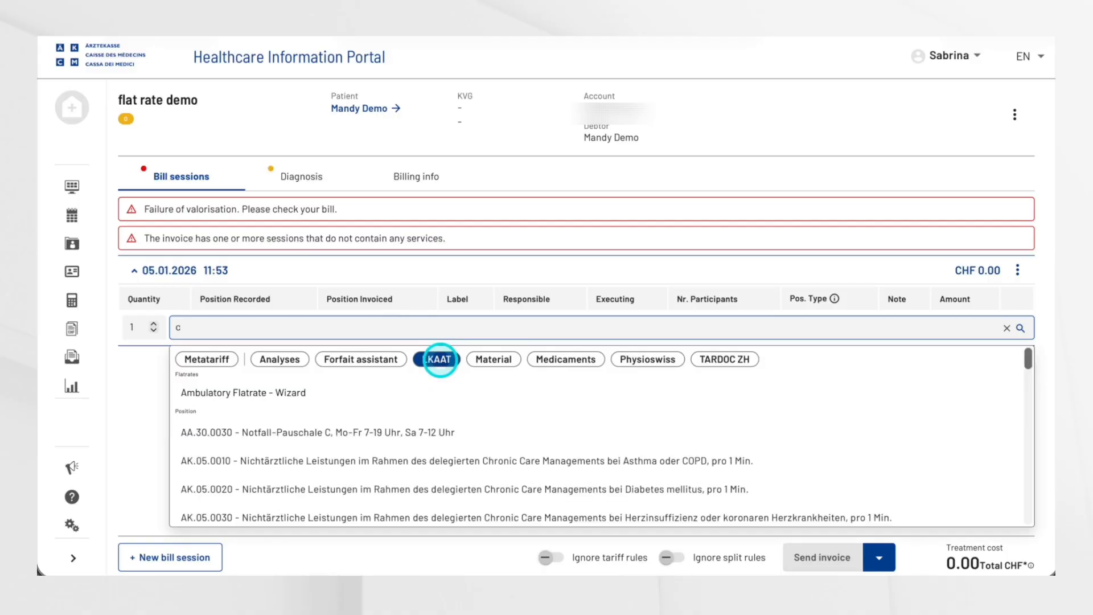
text(02.cn)
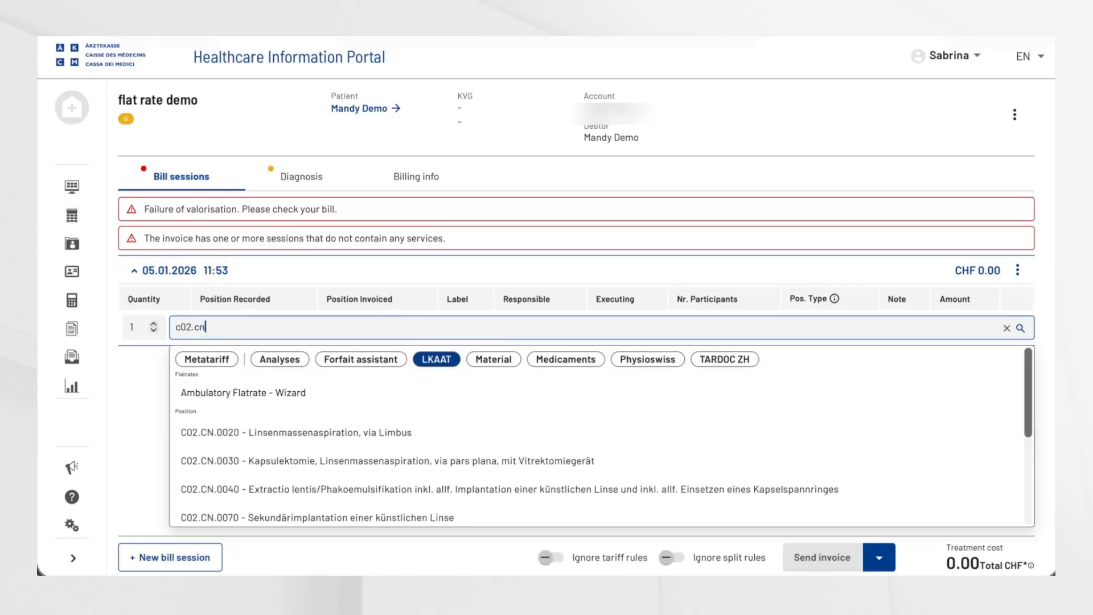
click(427, 488)
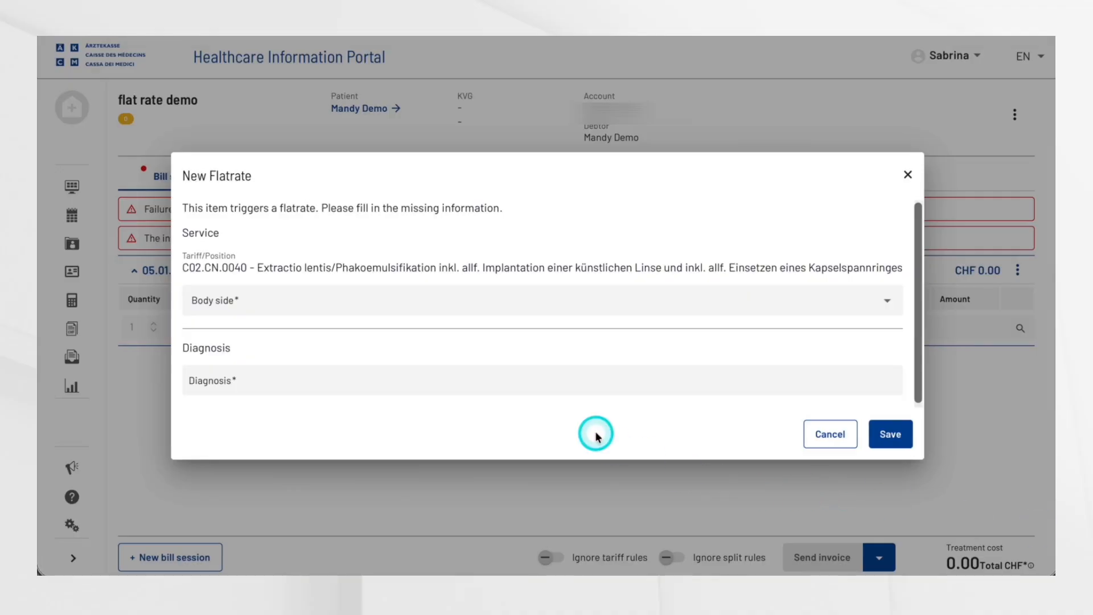
Step: Complete the new flatrate with a body side and diagnosis H25.0 Cataracta senilis incipiens, and save it
click(480, 305)
click(461, 337)
click(432, 380)
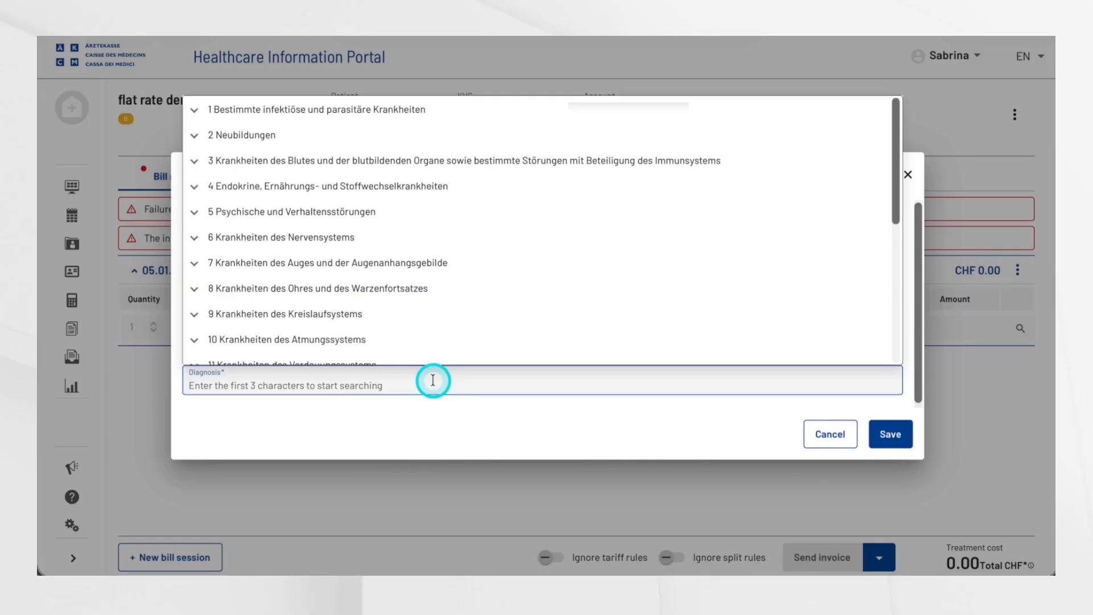
text(h25)
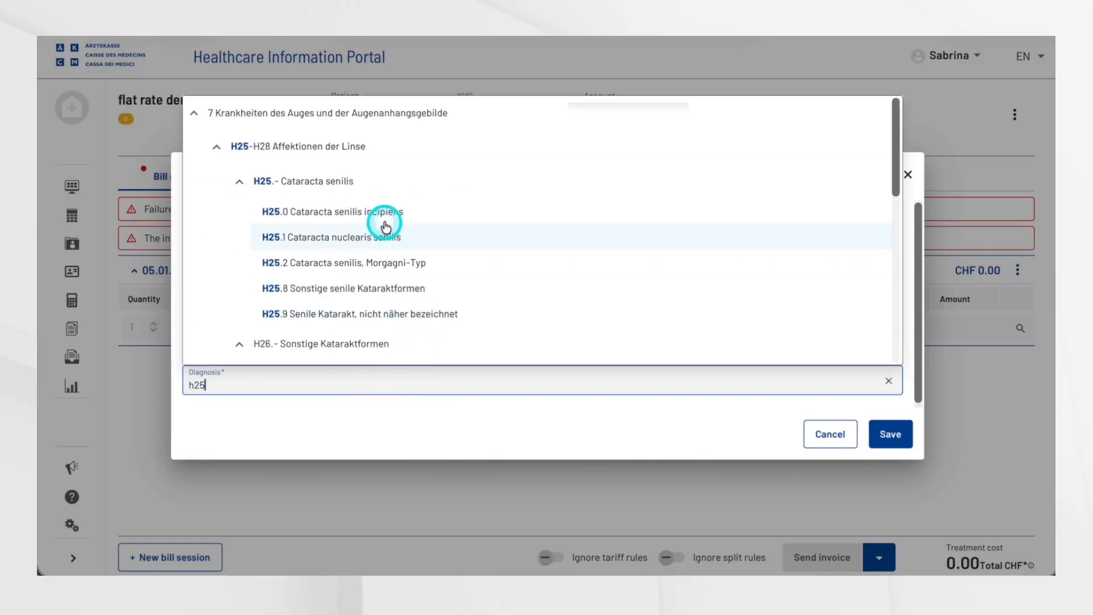
click(384, 219)
click(883, 432)
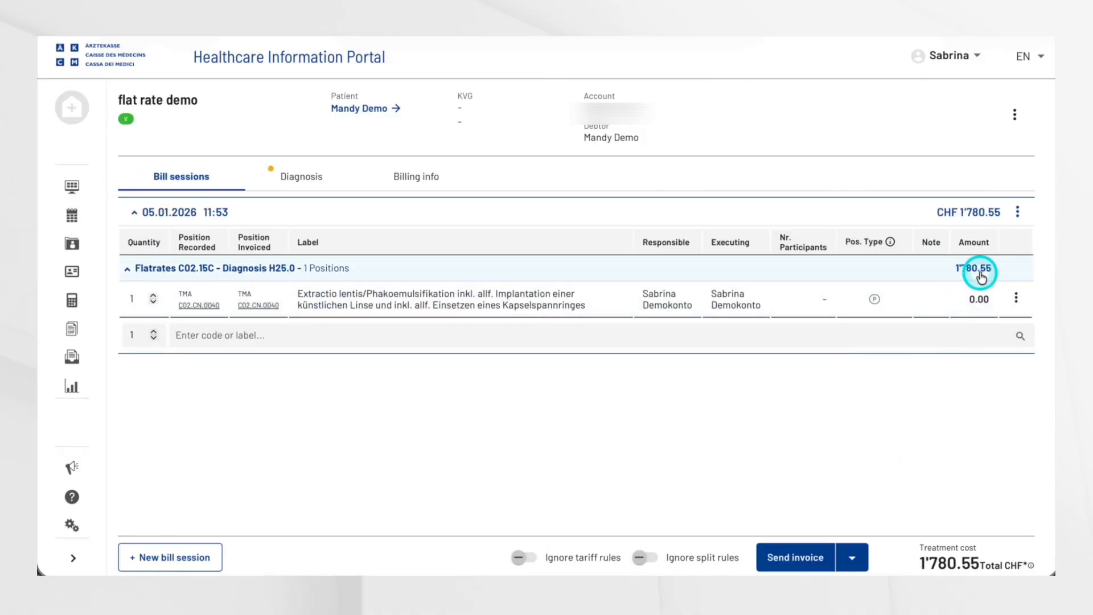
Step: Add TRAMADOL Helvepharm 100 mg/ml (alt) 10 ml from the Medicaments catalog to the bill session
click(538, 344)
click(397, 368)
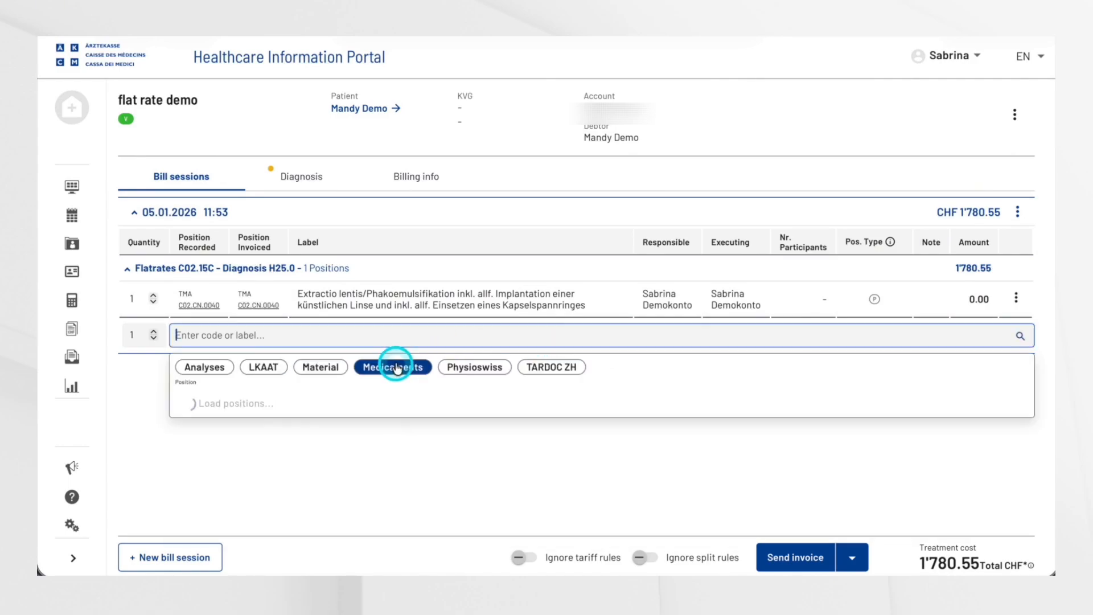
click(389, 432)
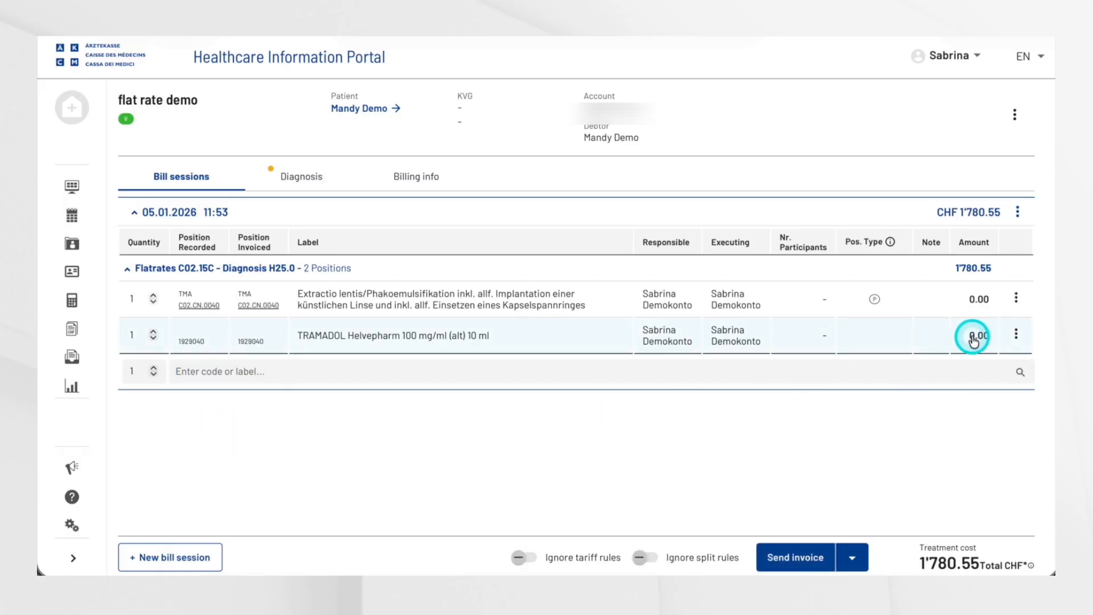
Step: Change the TRAMADOL medication's provisioning to Dispensed and save the change
click(1017, 335)
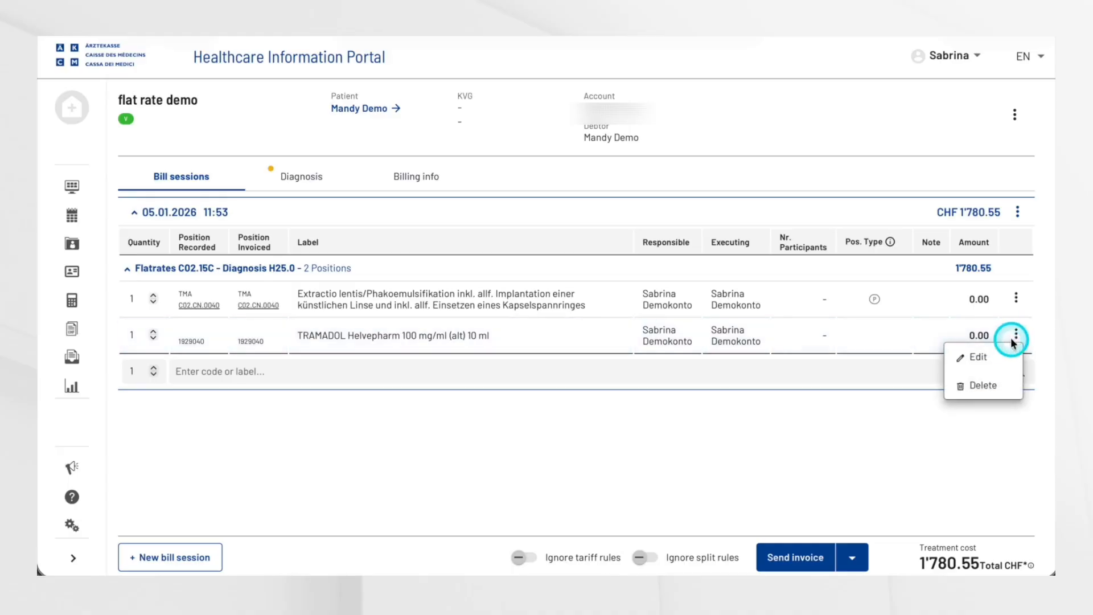
click(1001, 356)
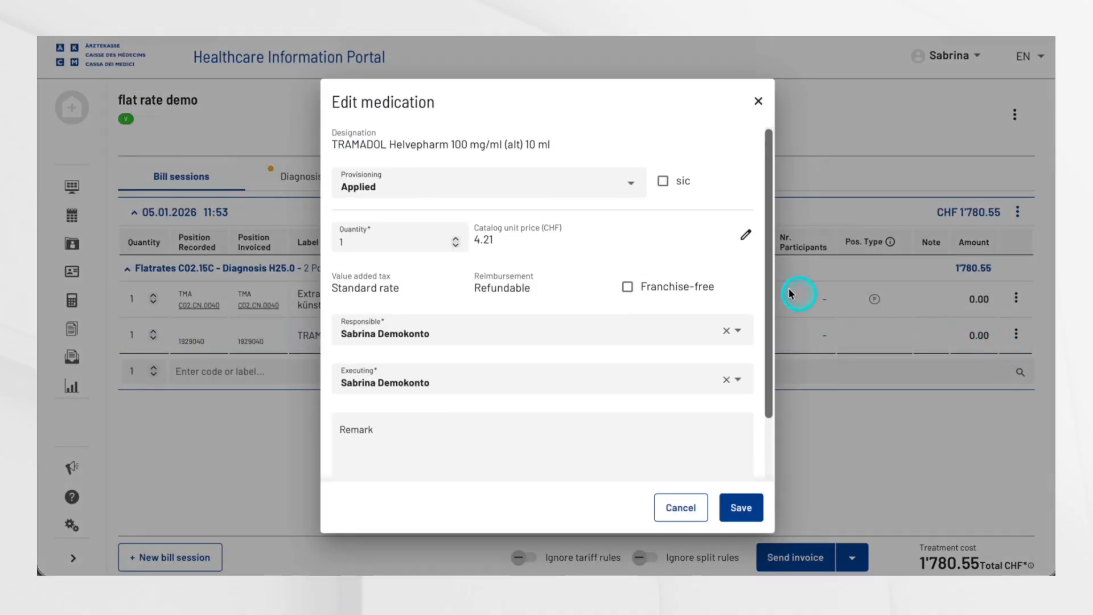
click(586, 182)
click(572, 215)
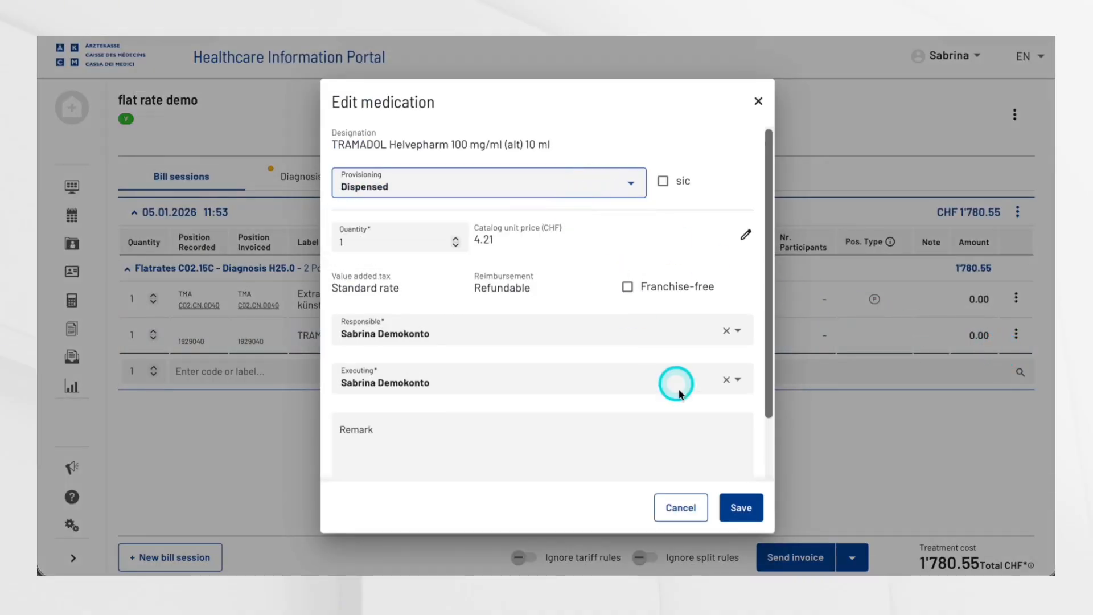
click(741, 505)
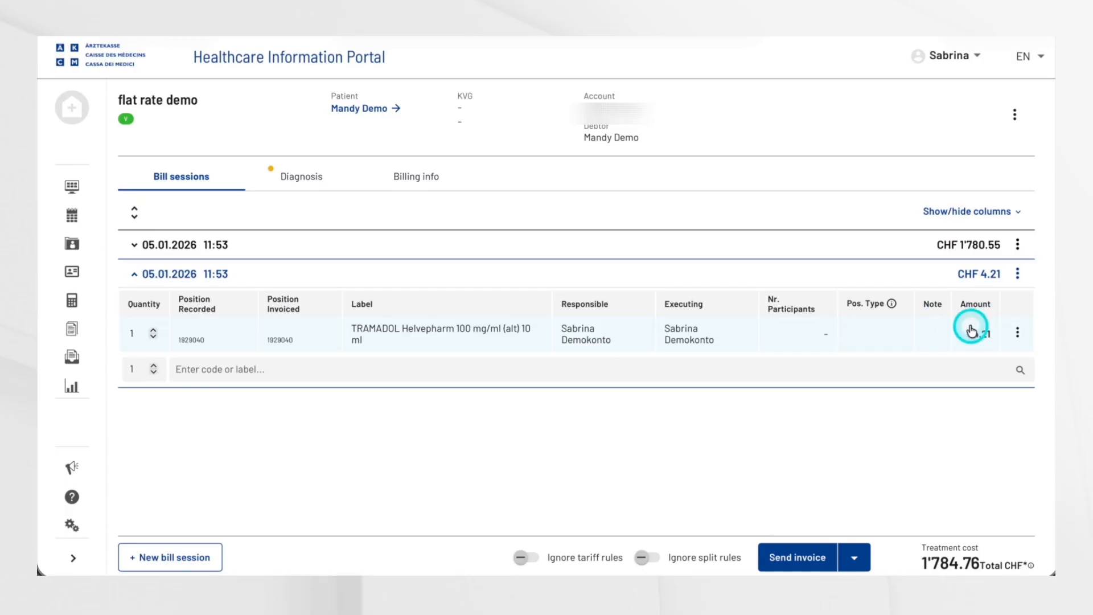
Step: Search the Analyses catalog for "auge" in the flatrate session of 05.01.2026 and select position 3300.00 Auge/Ohr/Nasopharynx
click(1017, 332)
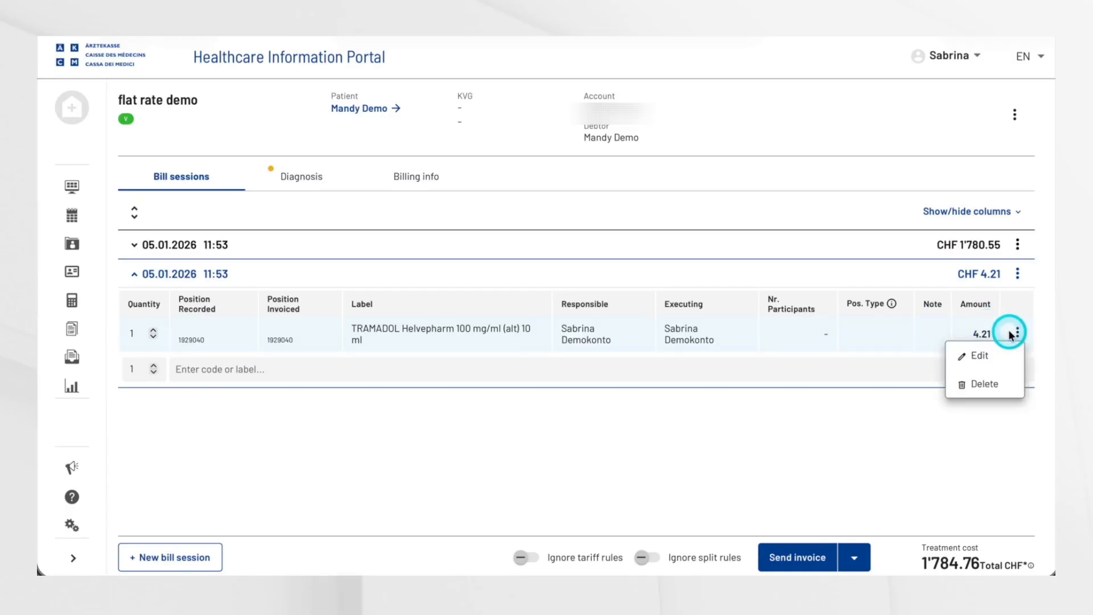
click(129, 276)
click(130, 276)
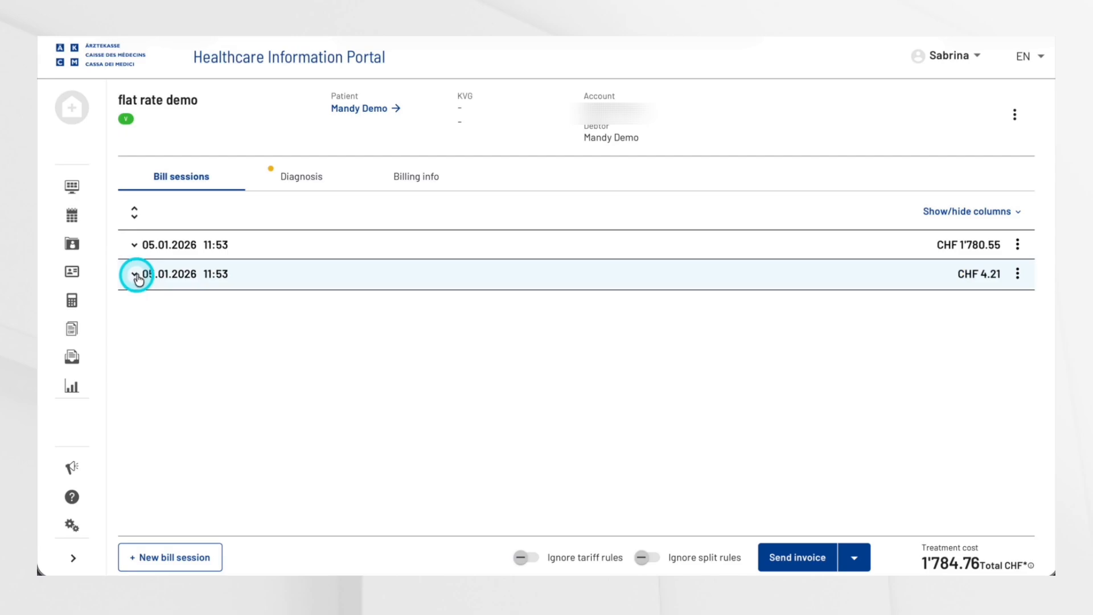
click(166, 253)
click(270, 368)
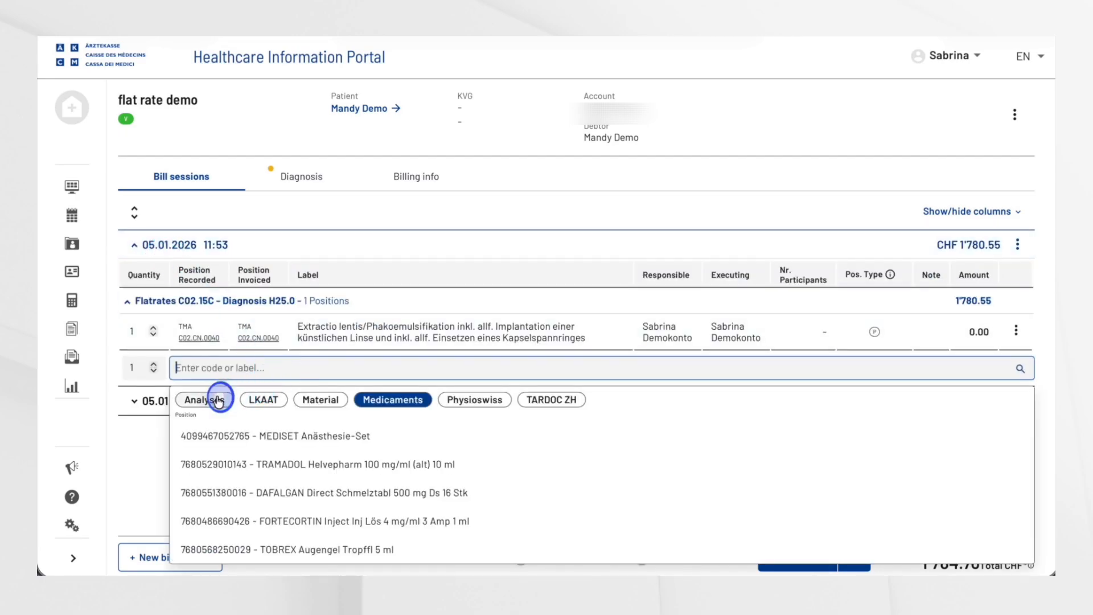
click(212, 399)
text(a)
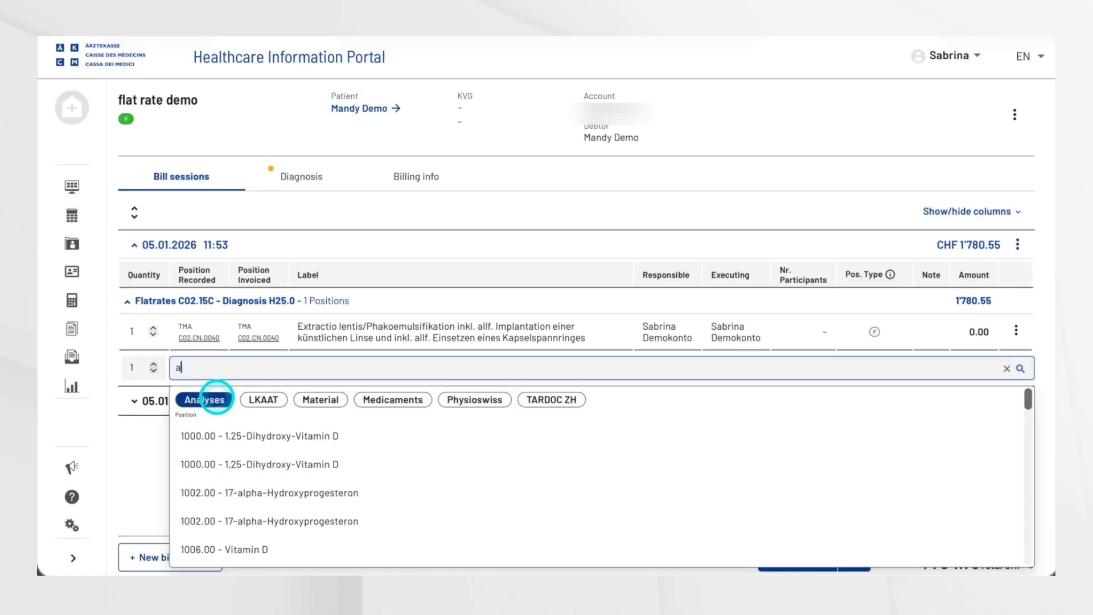
text(uge)
click(228, 436)
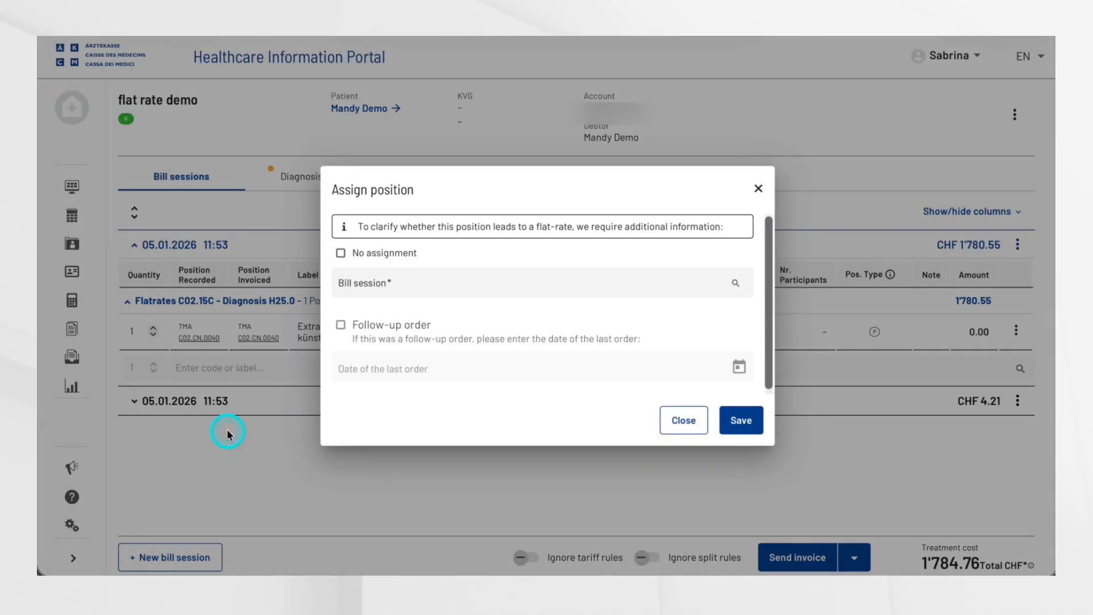
Step: Assign the analysis to bill session 05.01.2026 11:53 - C02.15C - diagnose H25.0 and save the assignment
click(385, 280)
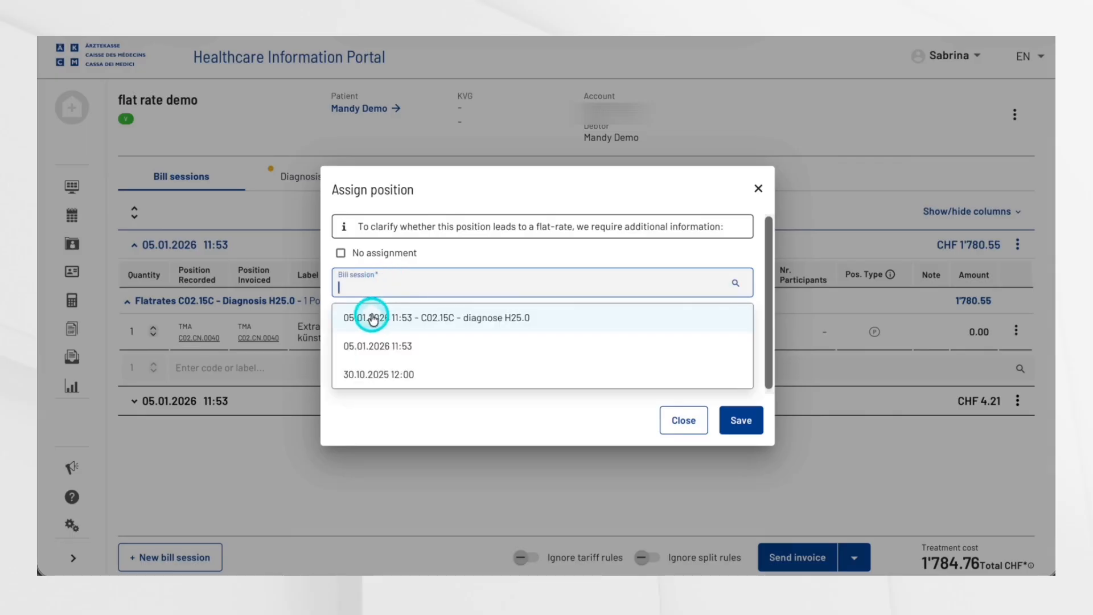
click(457, 317)
click(740, 427)
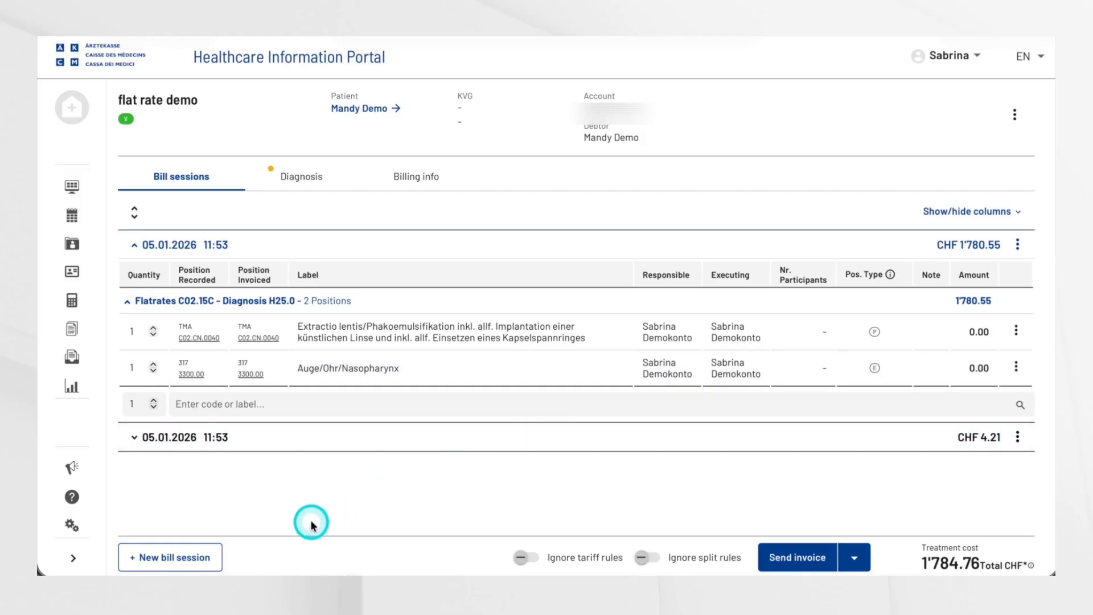
Step: Create a new bill session dated 06.01.2026 without a new flatrate, and save it
click(196, 561)
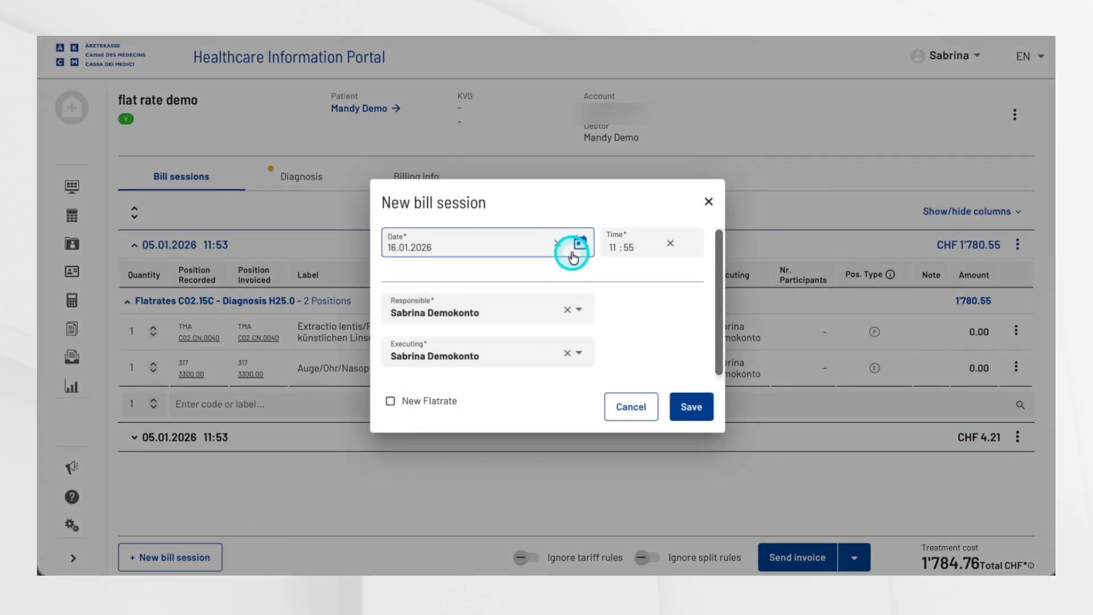
click(579, 243)
click(428, 380)
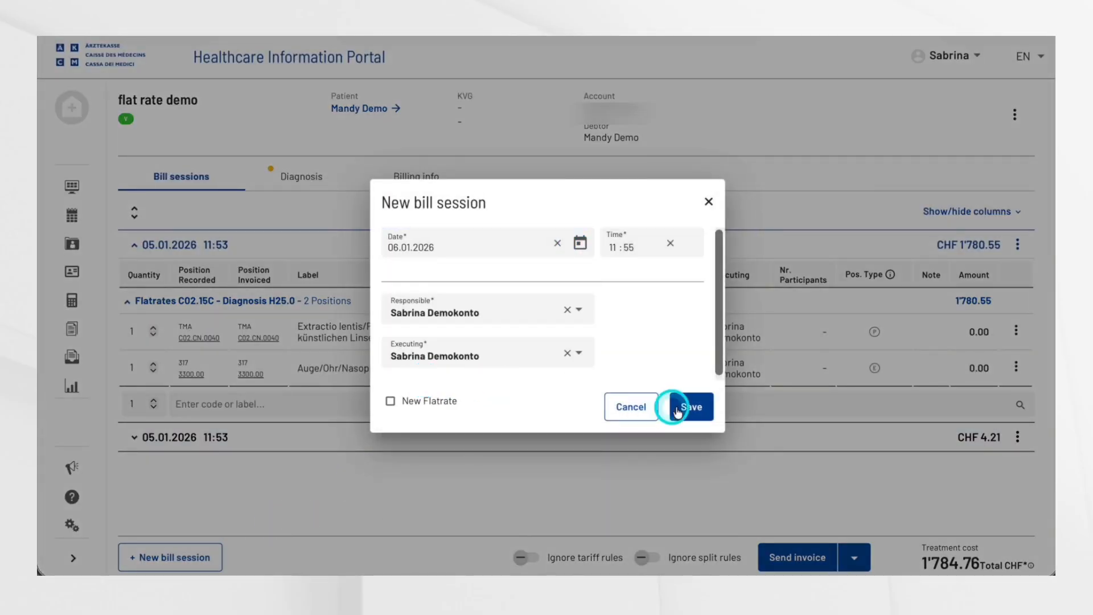
click(703, 411)
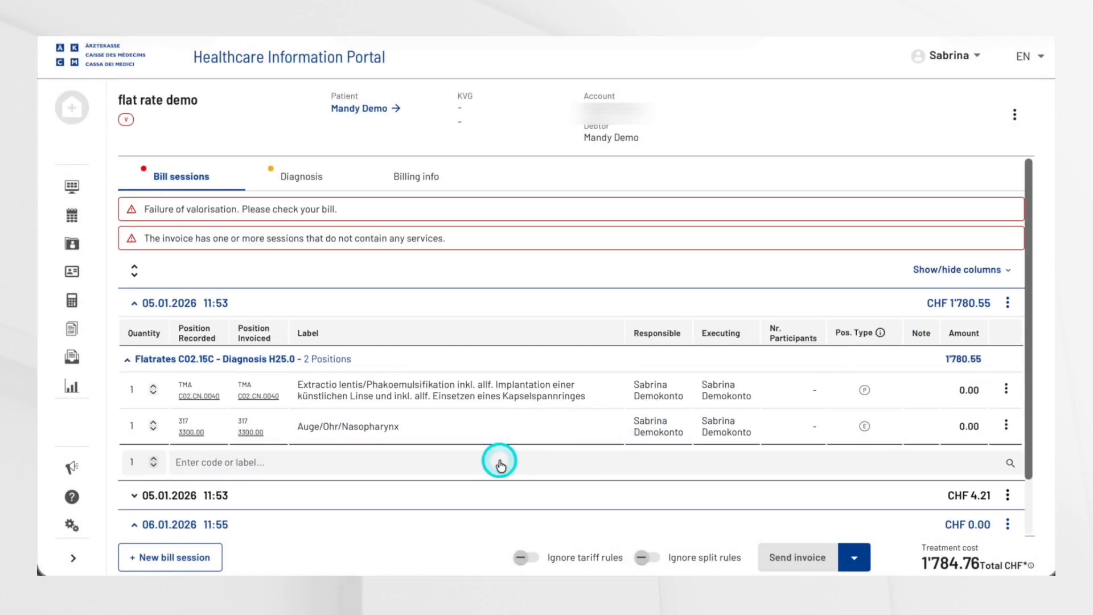
Step: Search the TARDOC ZH catalog for "ea.00.0230" in the 06.01.2026 session and select the medical report position EA.00.0230
click(483, 462)
click(442, 517)
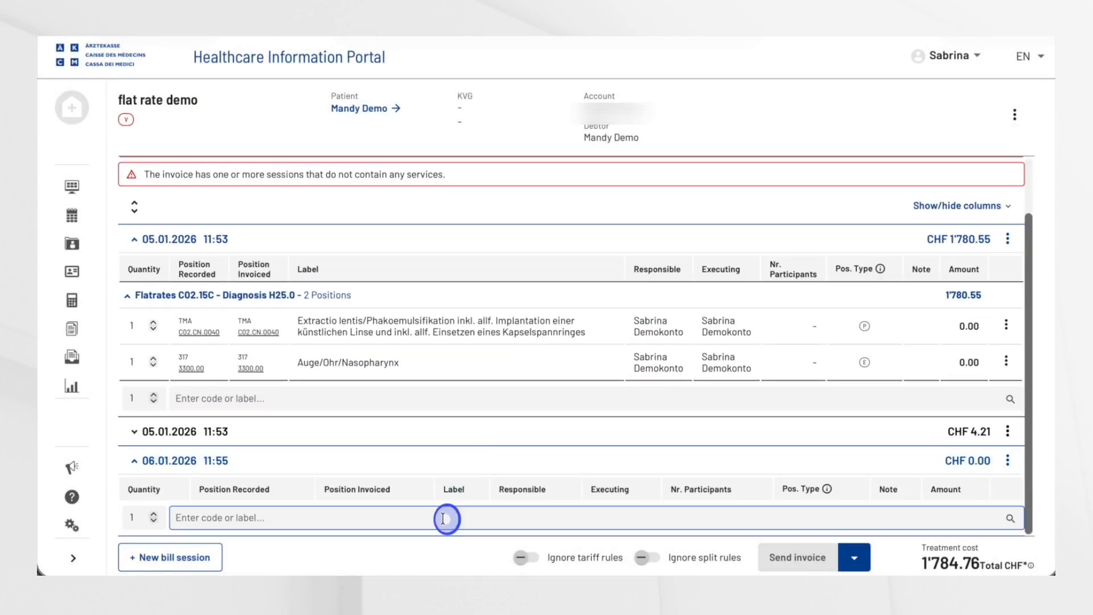
click(705, 340)
text(ea)
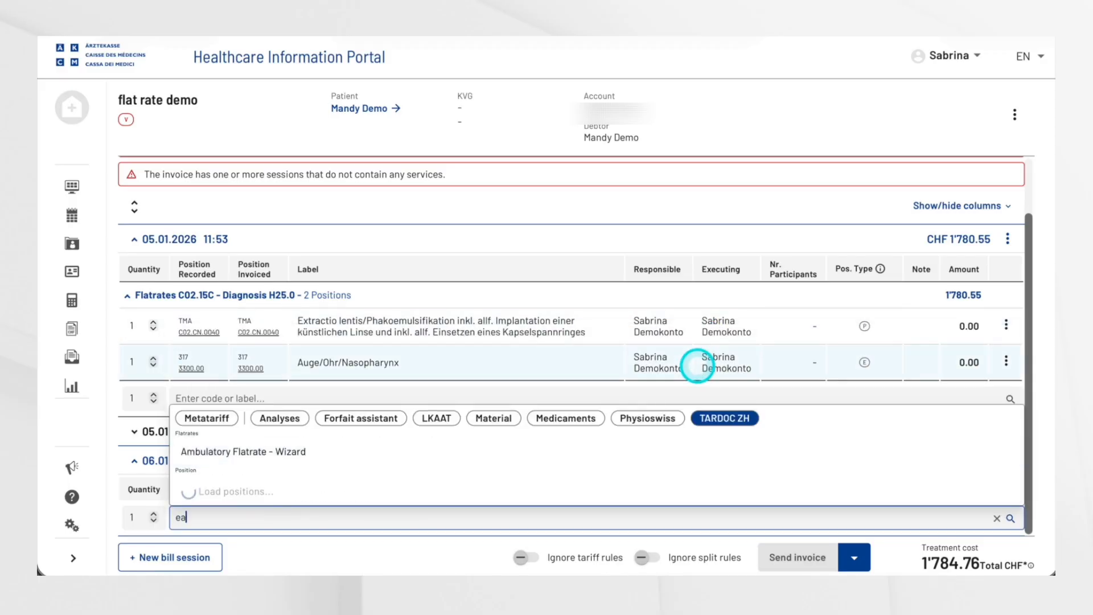
text(.00.0230)
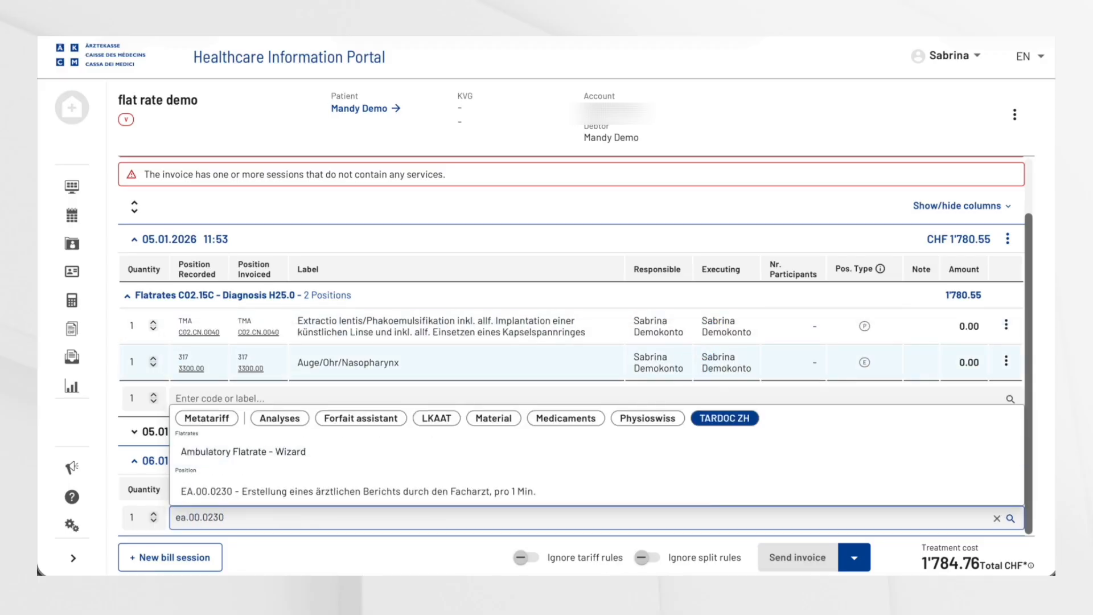
click(558, 490)
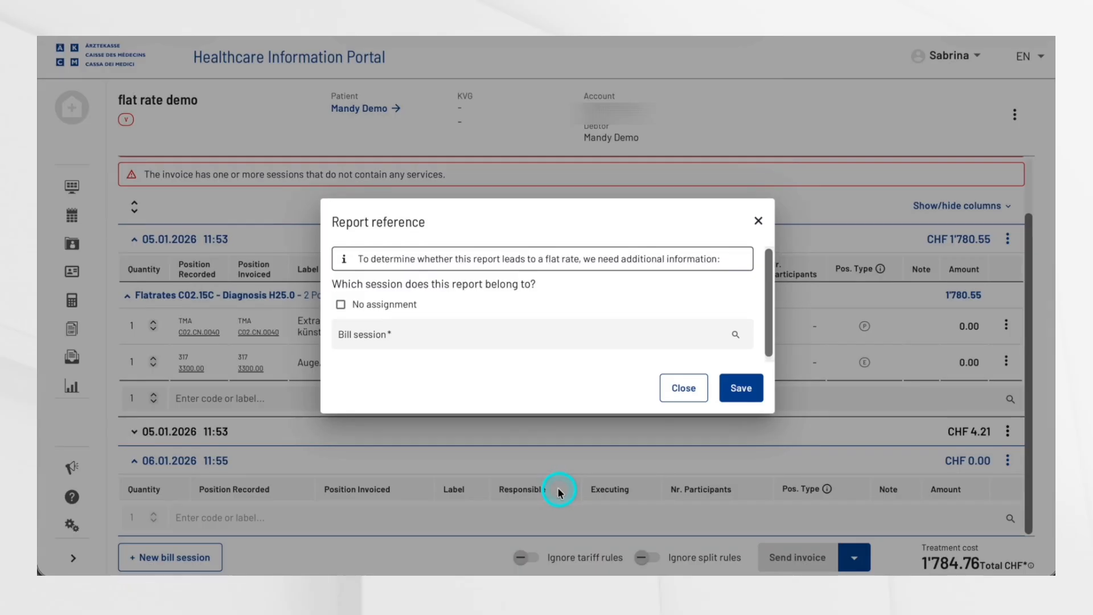
Step: Link the report to the 05.01.2026 bill session with flatrate C02.15C and save the report reference
click(429, 337)
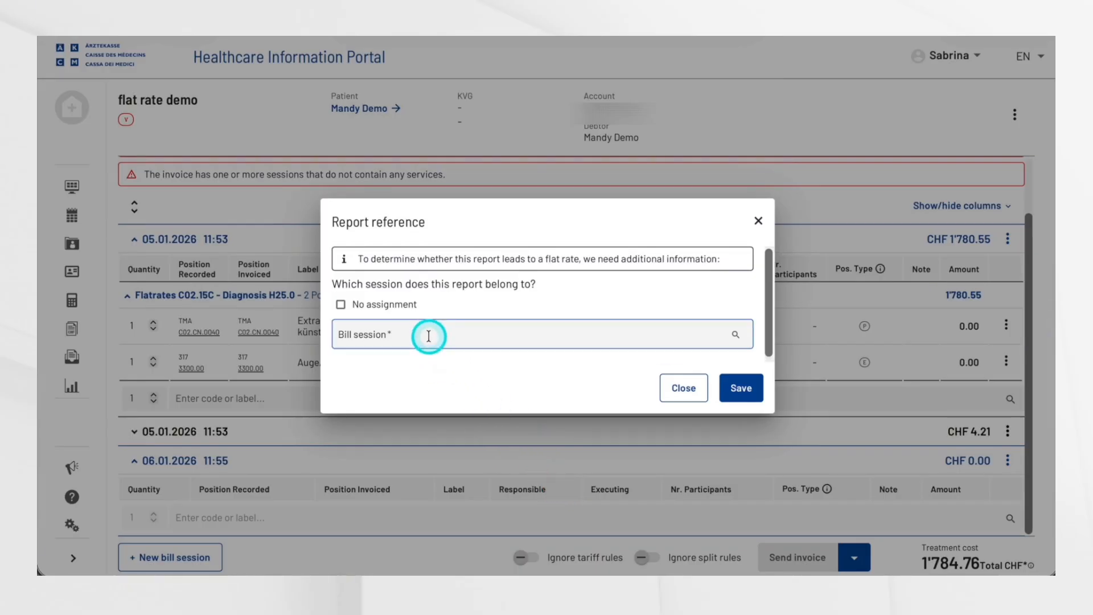
click(429, 336)
click(446, 400)
click(742, 388)
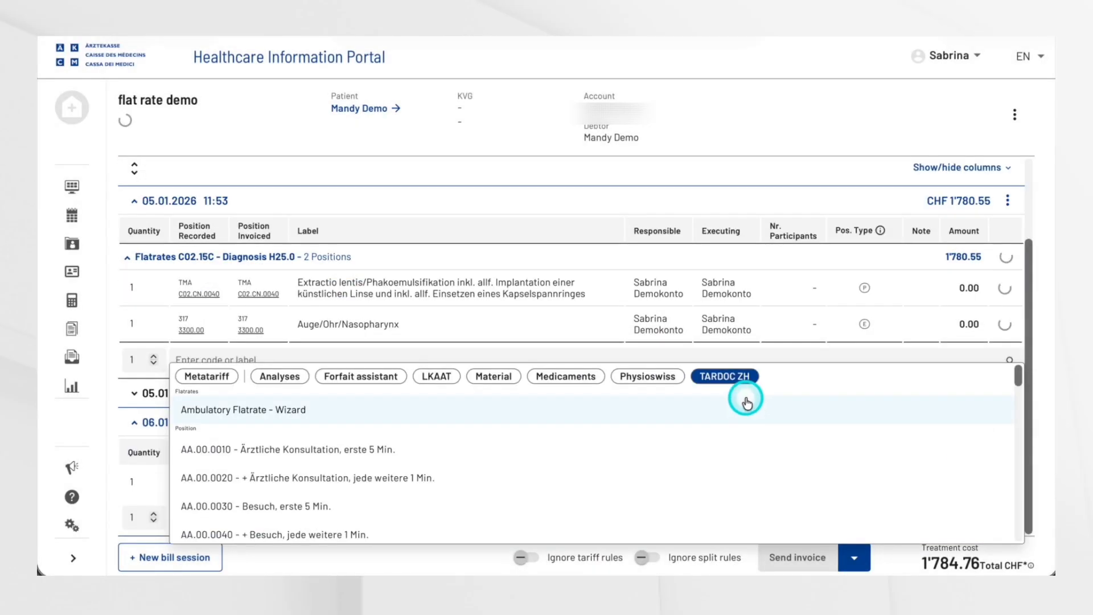
click(114, 474)
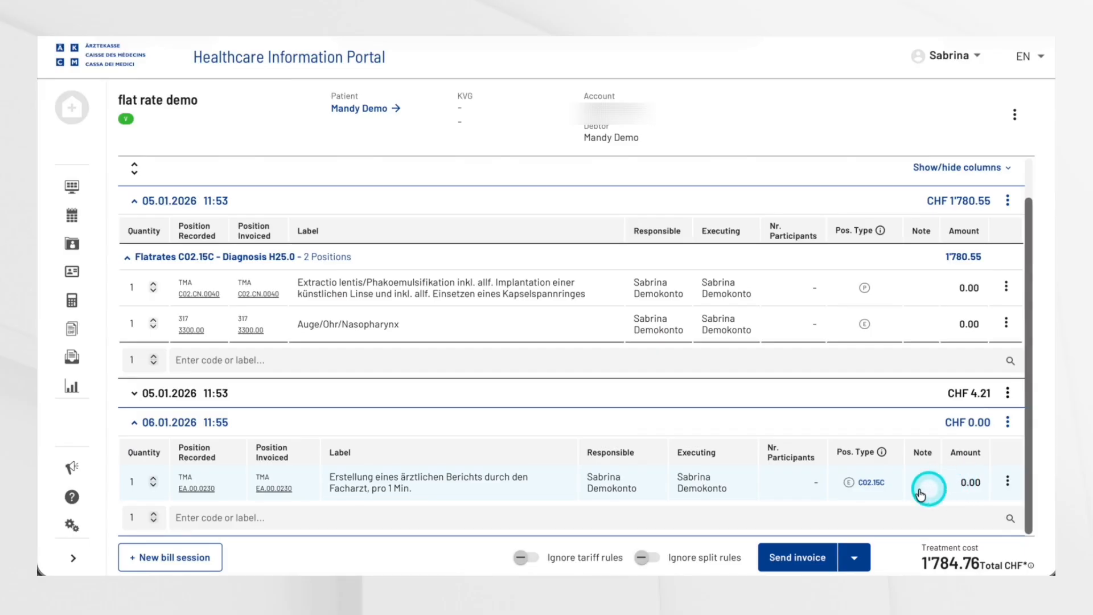
Step: Create another bill session dated 08.01.2026 without a new flatrate, and save it
click(130, 263)
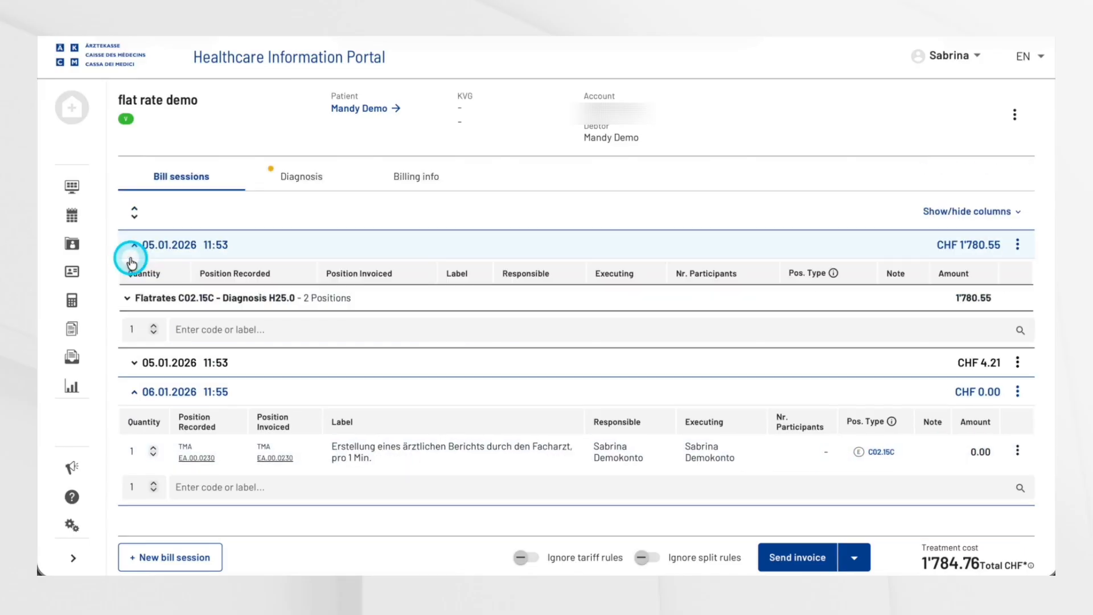
click(133, 393)
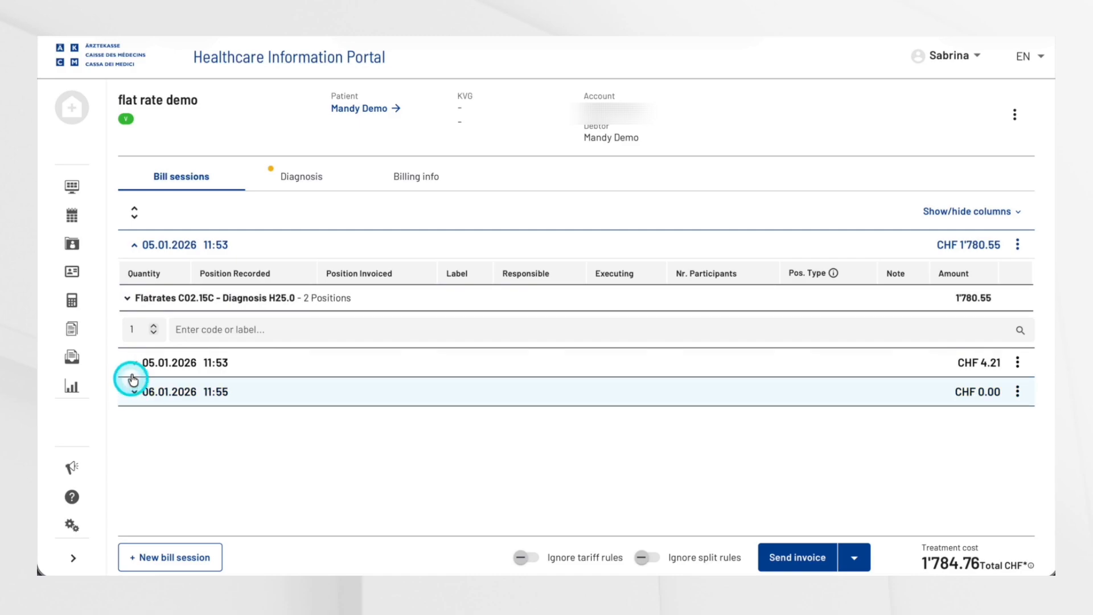
click(158, 558)
click(579, 243)
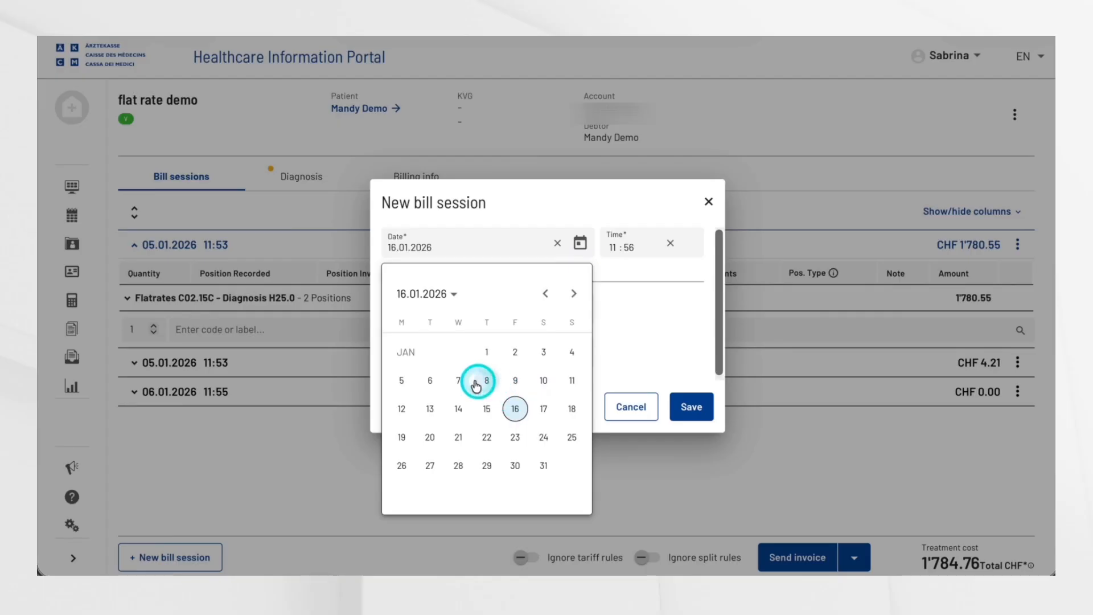
click(487, 380)
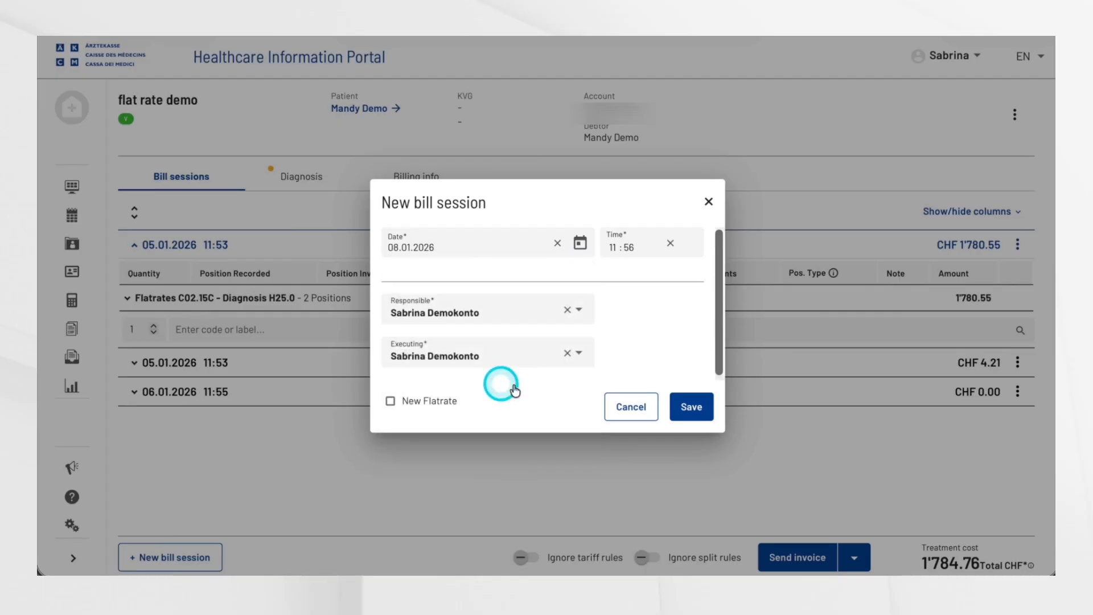
click(689, 406)
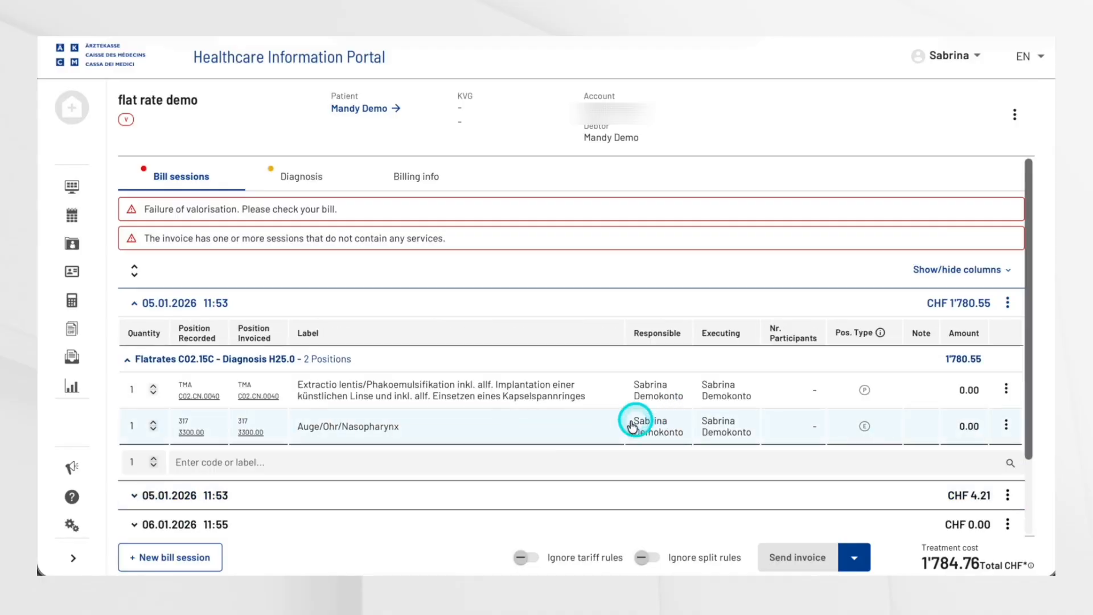
Step: Add analysis 3300.00 Auge/Ohr/Nasopharynx to the 08.01.2026 session, saving it with the "No assignment" option
click(389, 516)
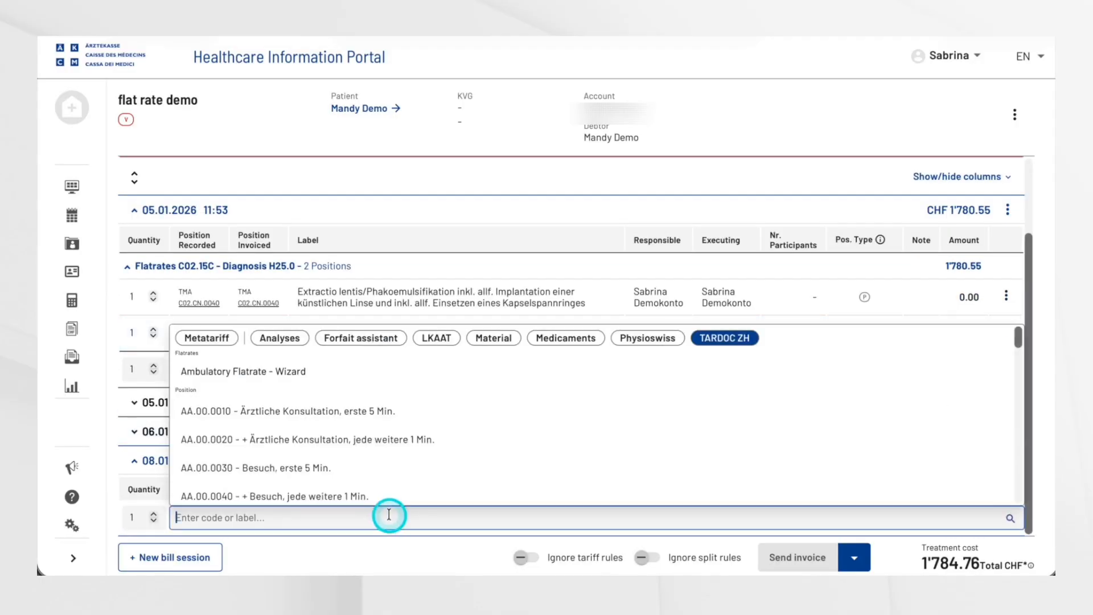
text(auh)
key(BackSpace)
text(g)
click(290, 409)
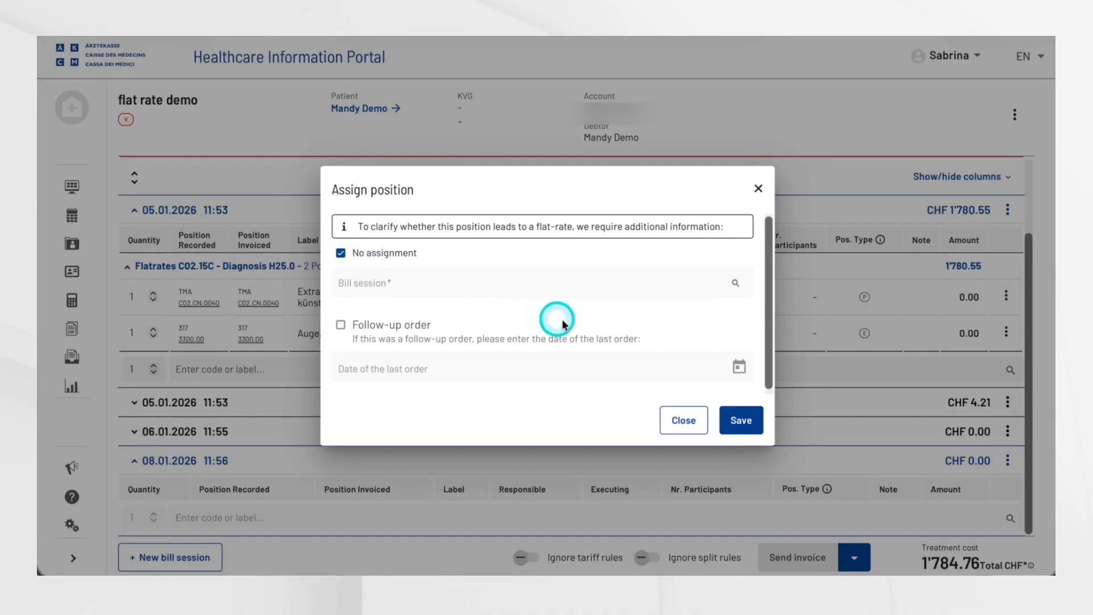
click(746, 422)
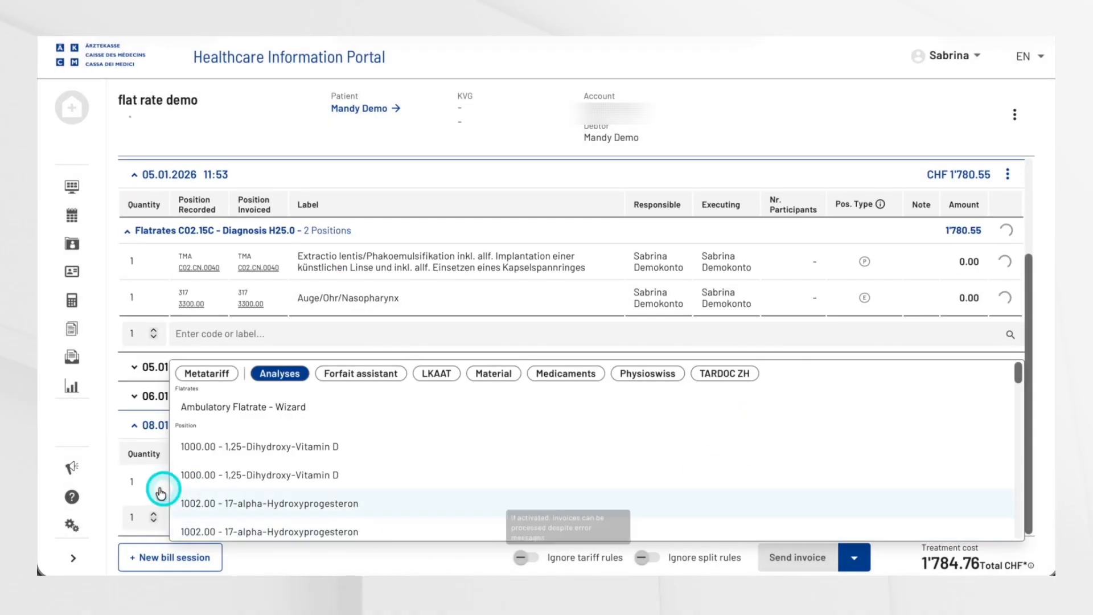
click(110, 486)
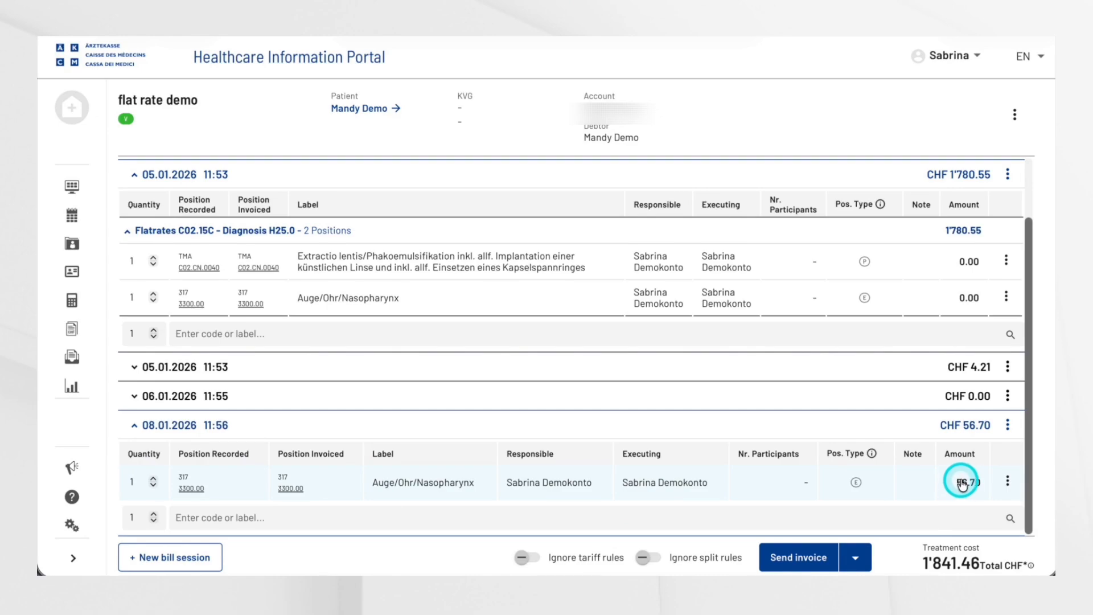
Step: Add TARDOC ZH position EA.00.0230 to the 08.01.2026 session, saving its report reference with the "No assignment" option
click(448, 515)
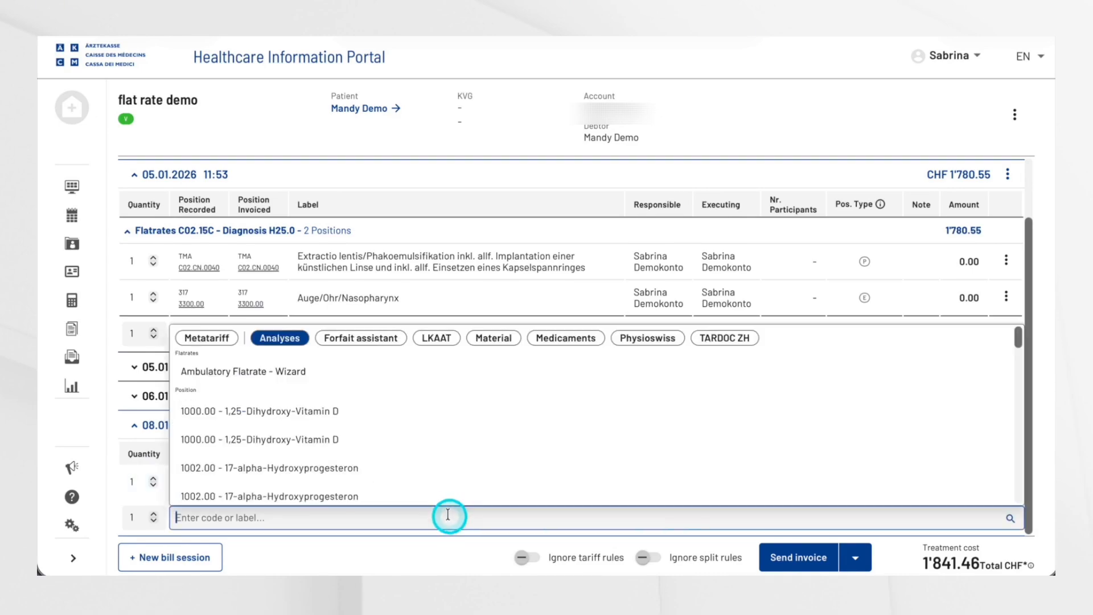
click(726, 337)
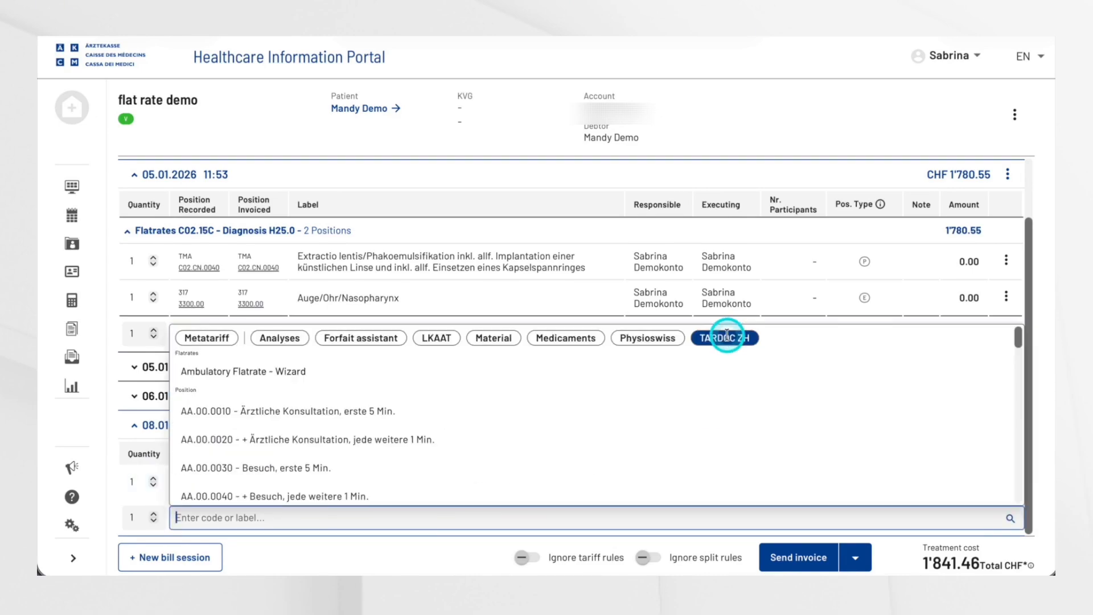
text(ea.)
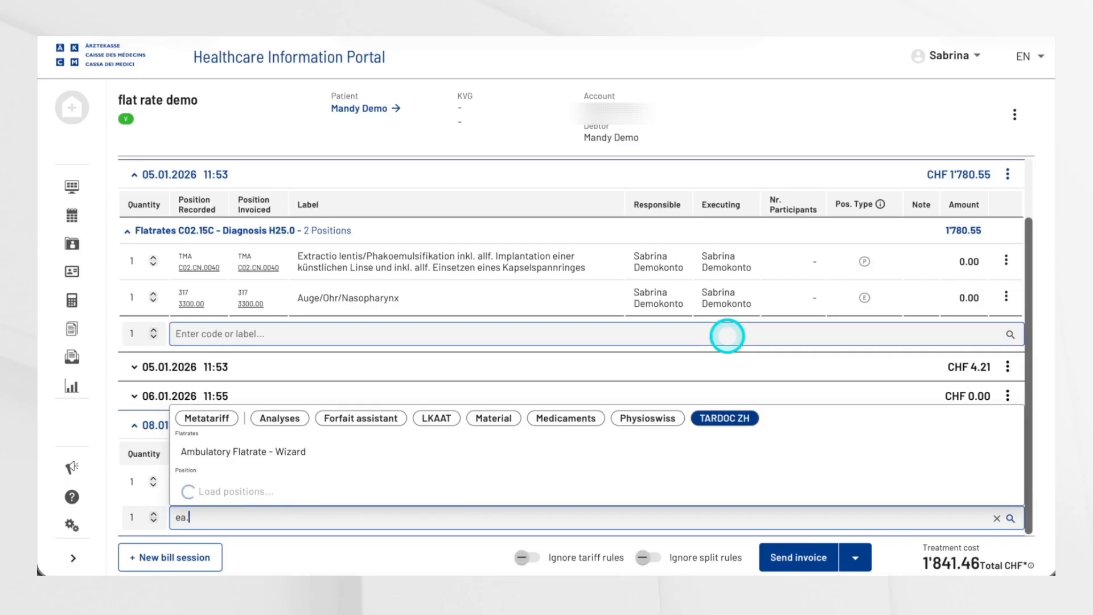
text(00.023)
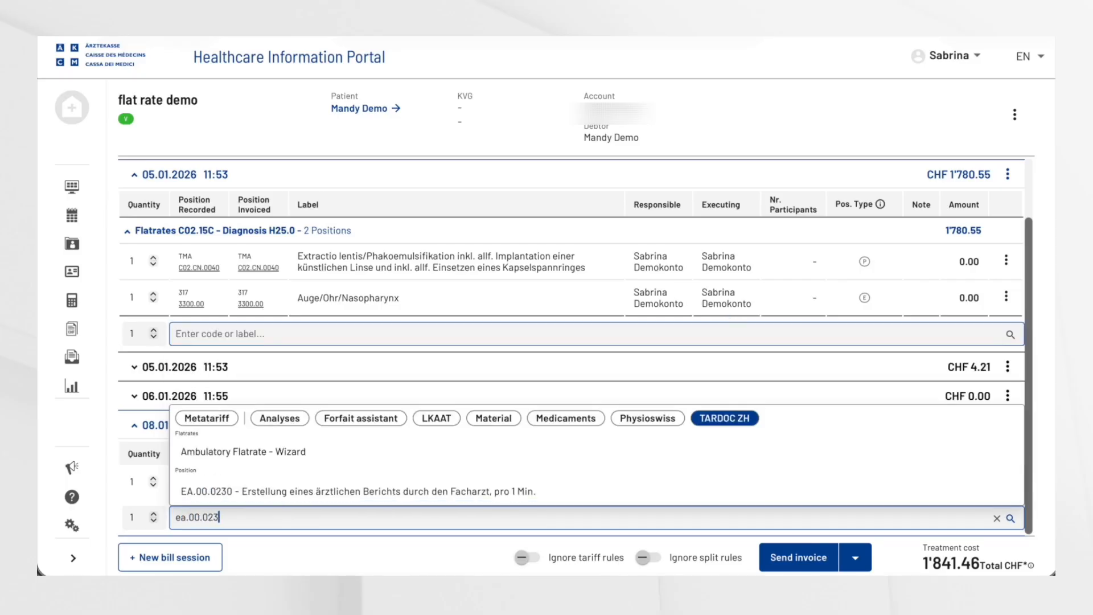
click(527, 489)
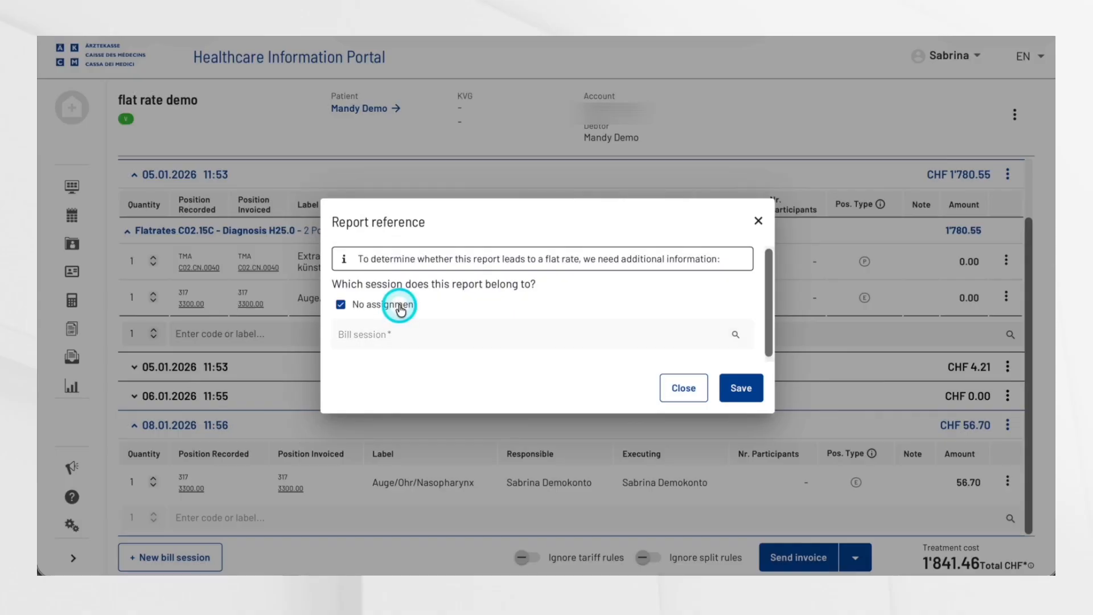
click(741, 387)
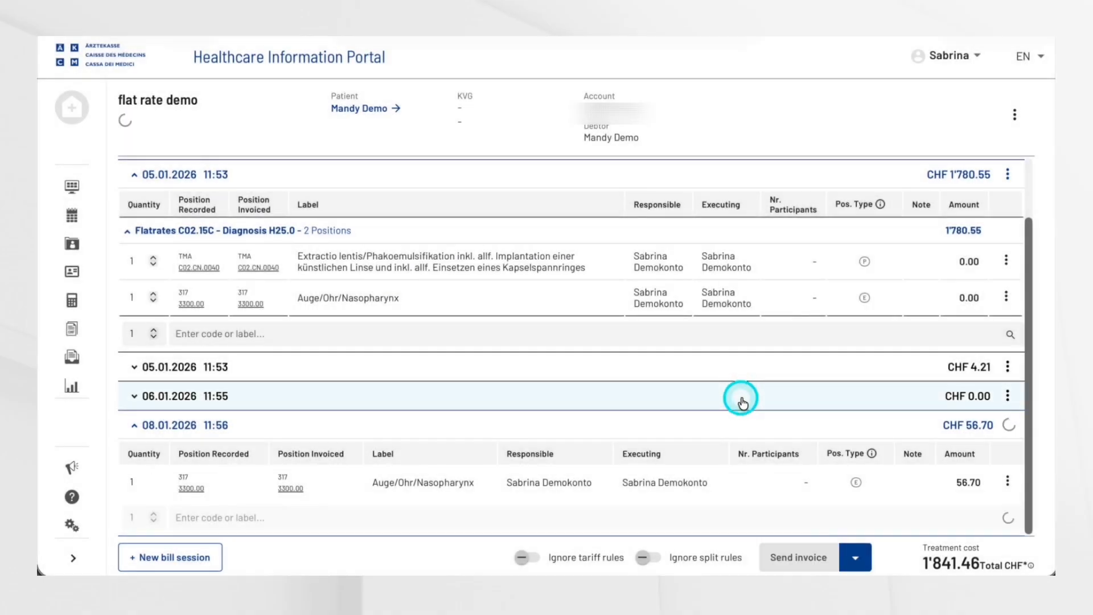
click(1040, 493)
click(960, 519)
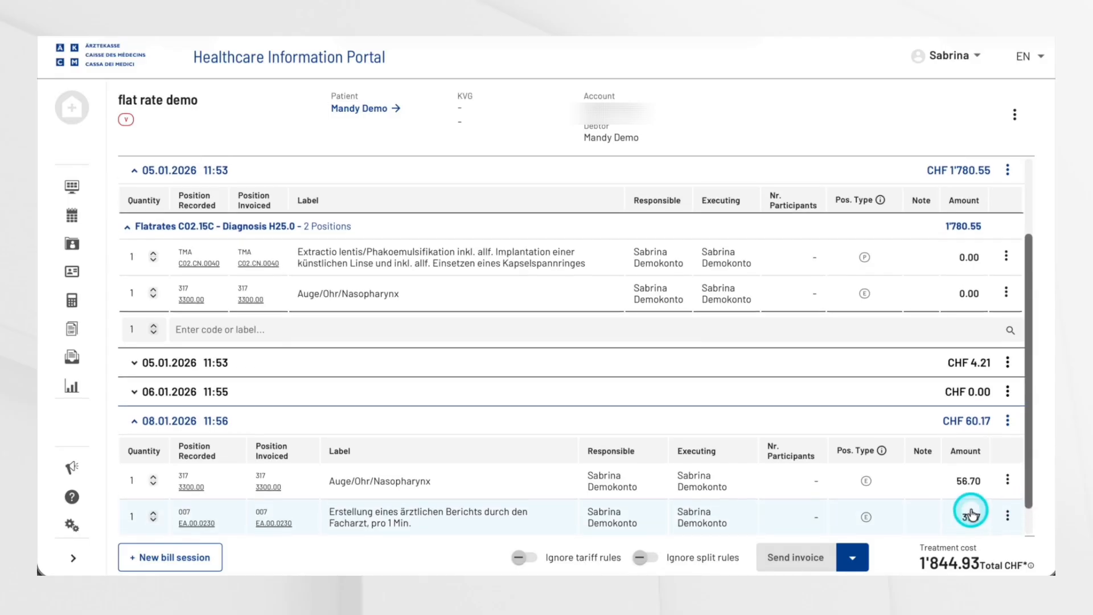
Step: Add the ICD-10 diagnosis H25.0 Cataracta senilis incipiens to the bill, save it, and check the bill's valorization status
scroll(971, 513, up, 1)
scroll(971, 514, up, 1)
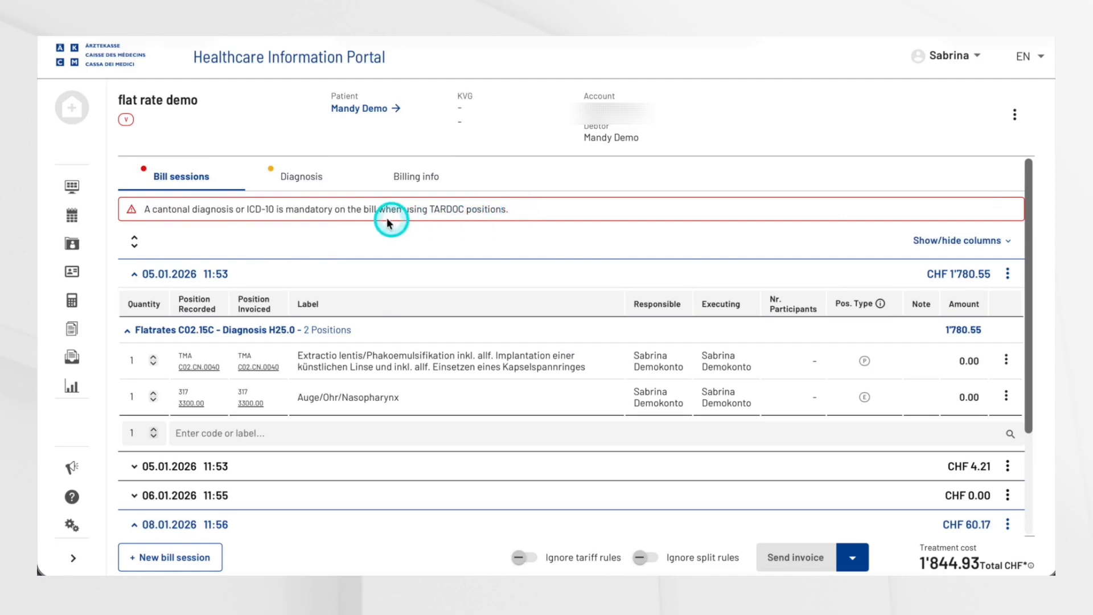
click(299, 178)
click(263, 306)
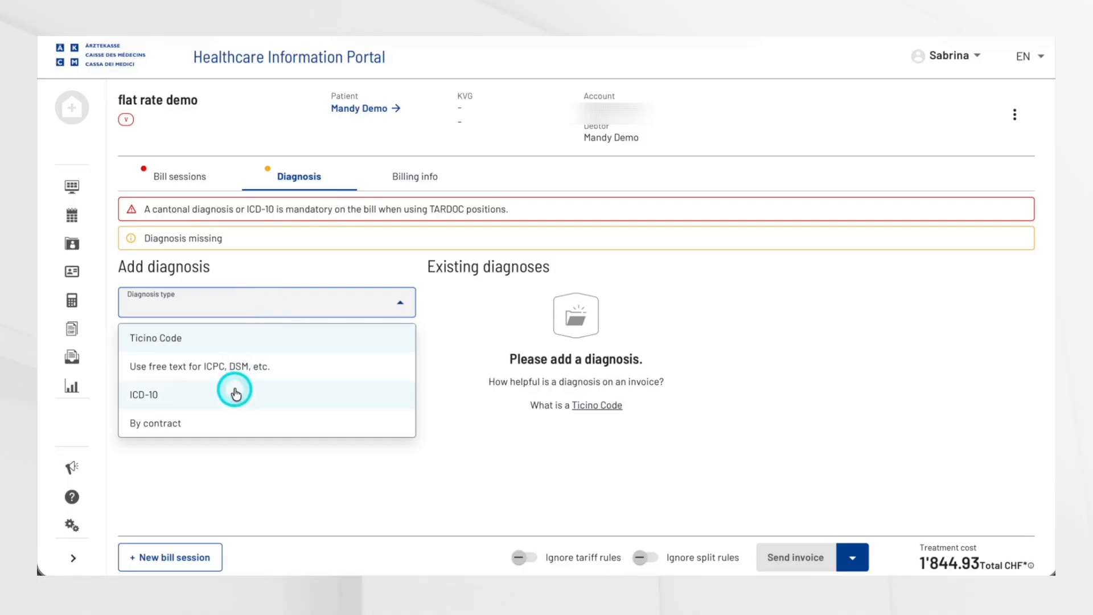
click(235, 393)
click(221, 344)
text(h25)
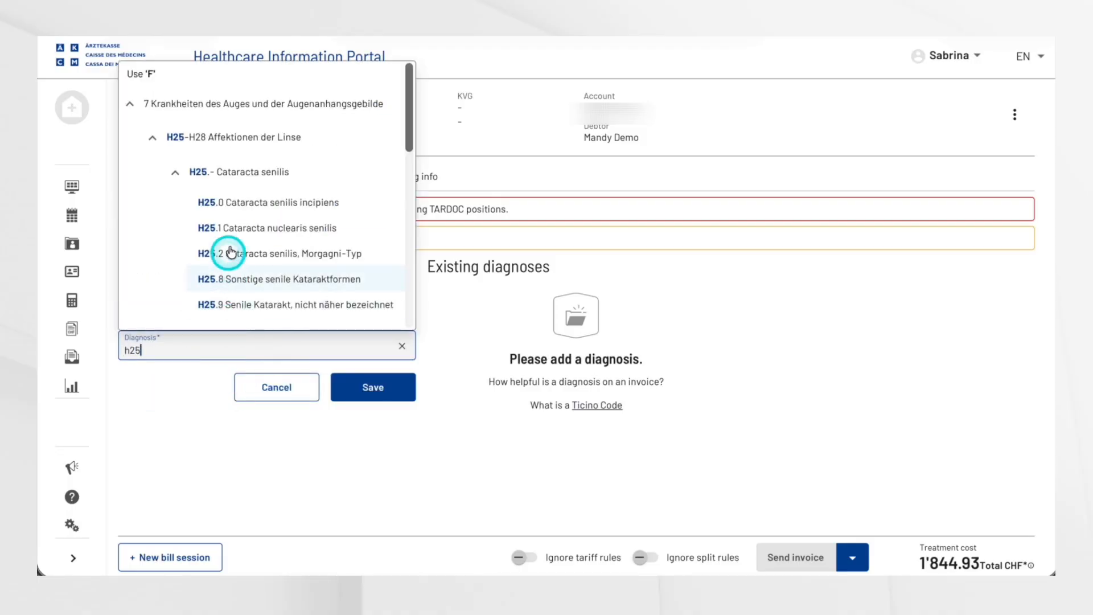
click(237, 204)
click(366, 397)
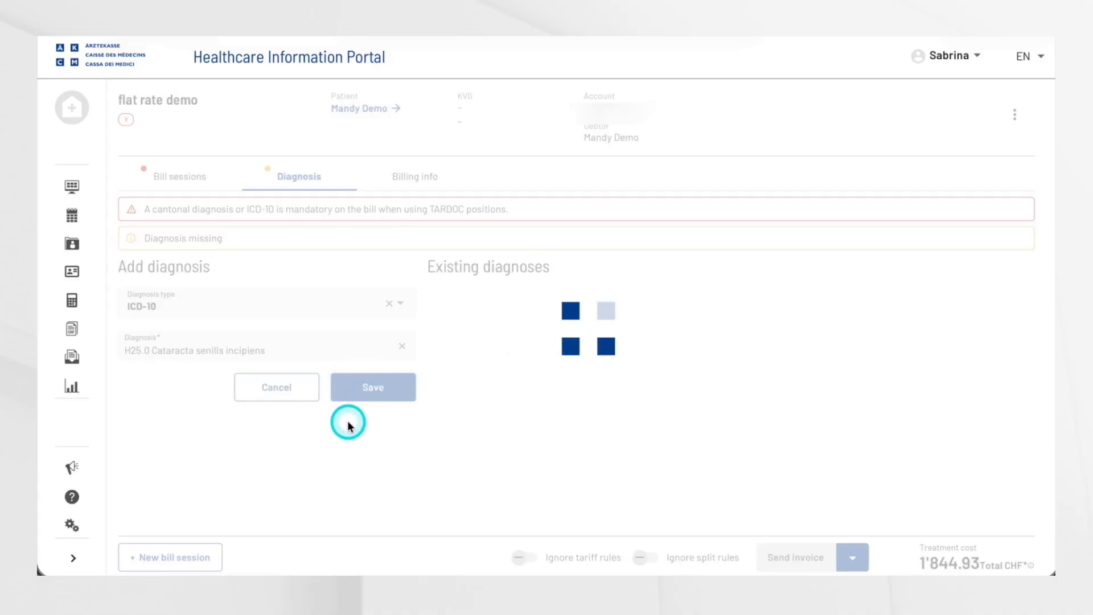
mouse_move(130, 118)
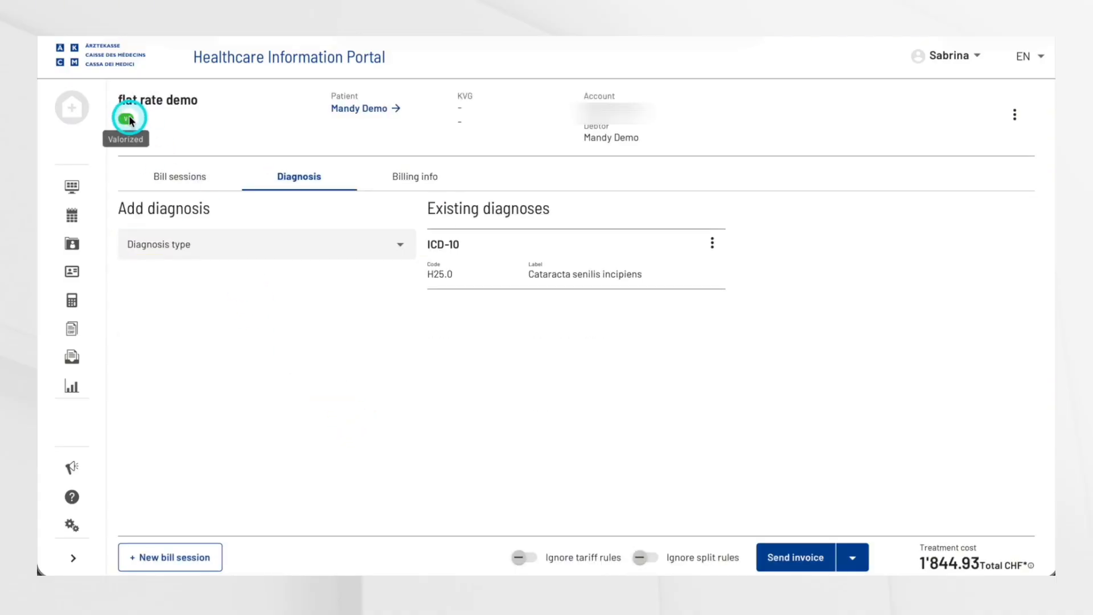